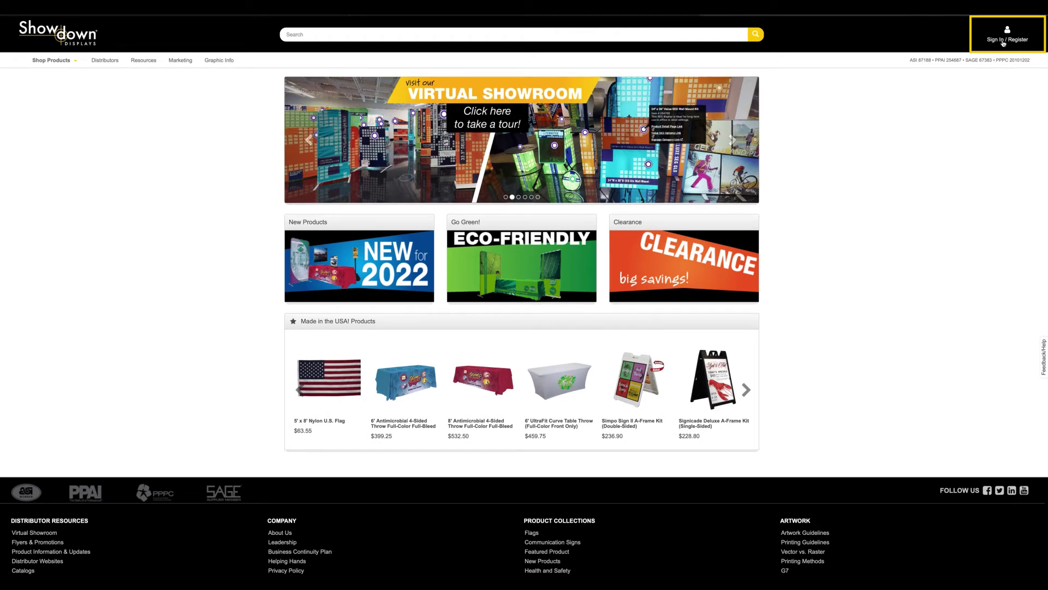
# Sign in to the distributor account with its username and password
pyautogui.click(1003, 44)
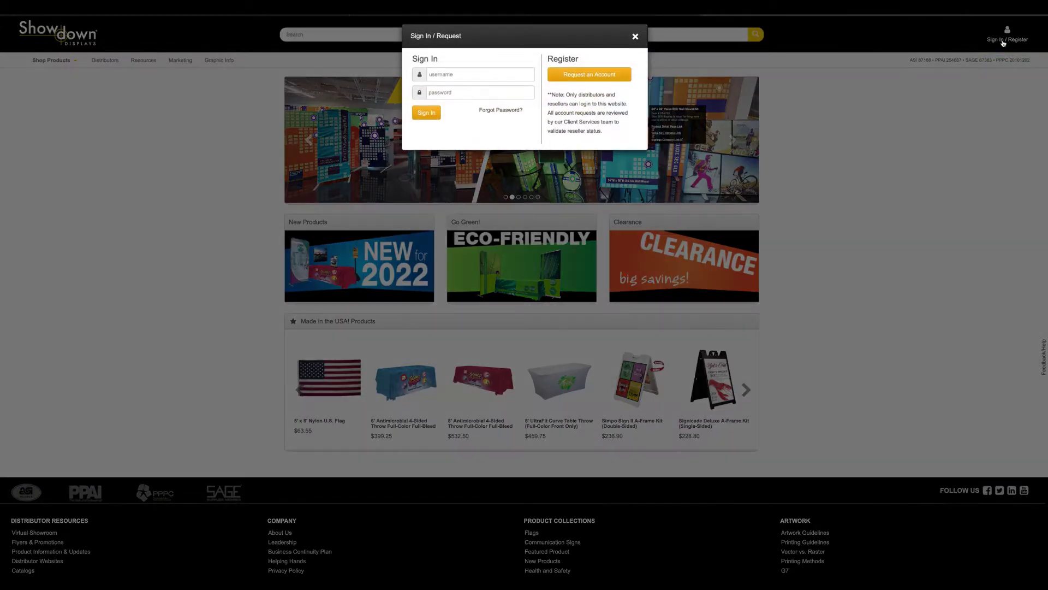
pyautogui.click(462, 71)
pyautogui.press('Tab')
pyautogui.write('•••••')
pyautogui.press('Return')
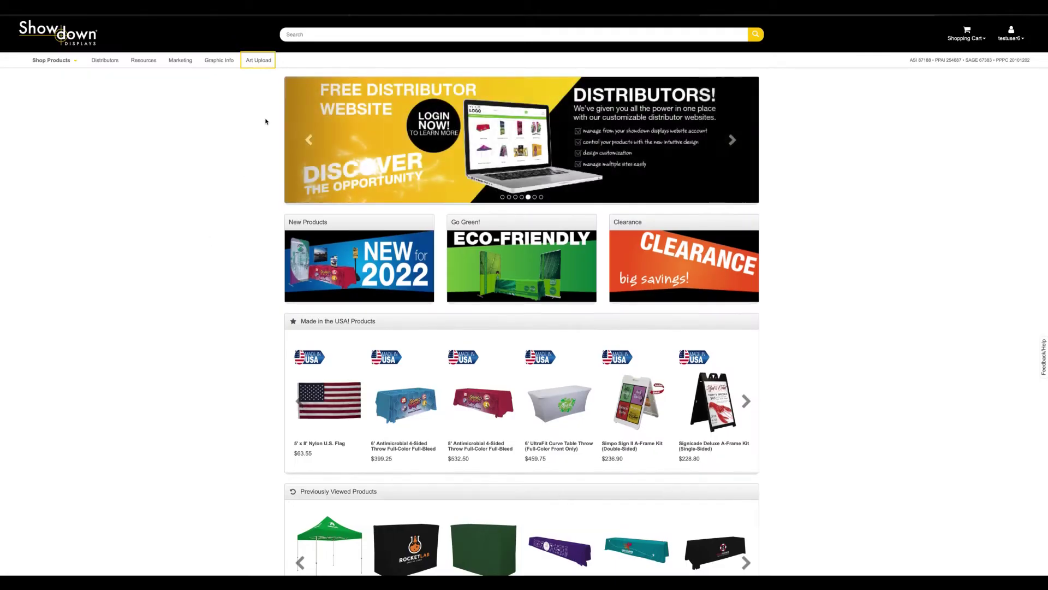
# Go to Art Upload and open purchase order ART2ITEM-10001
pyautogui.click(258, 61)
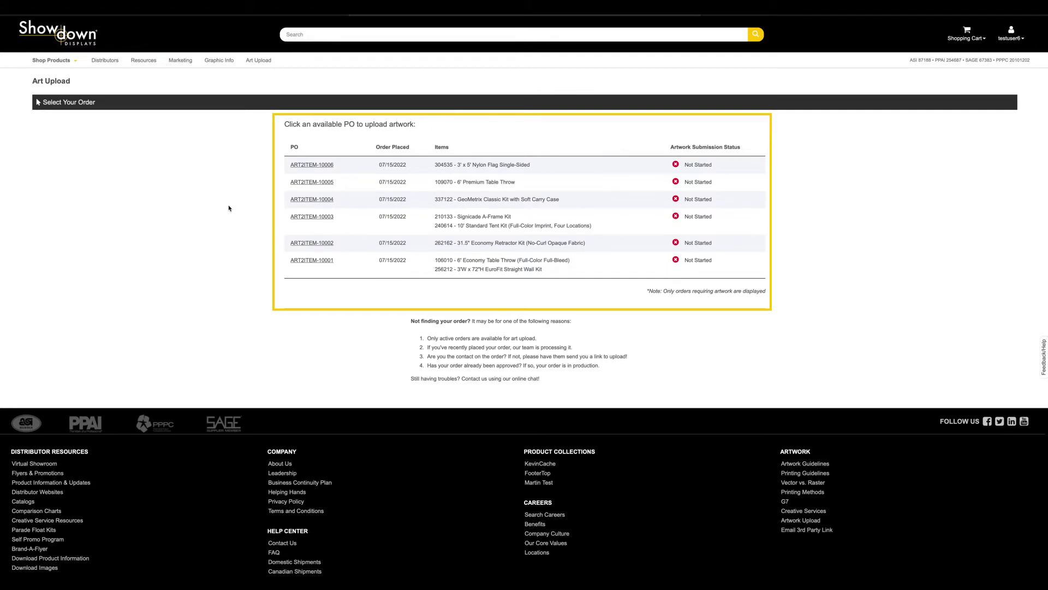
pyautogui.click(320, 261)
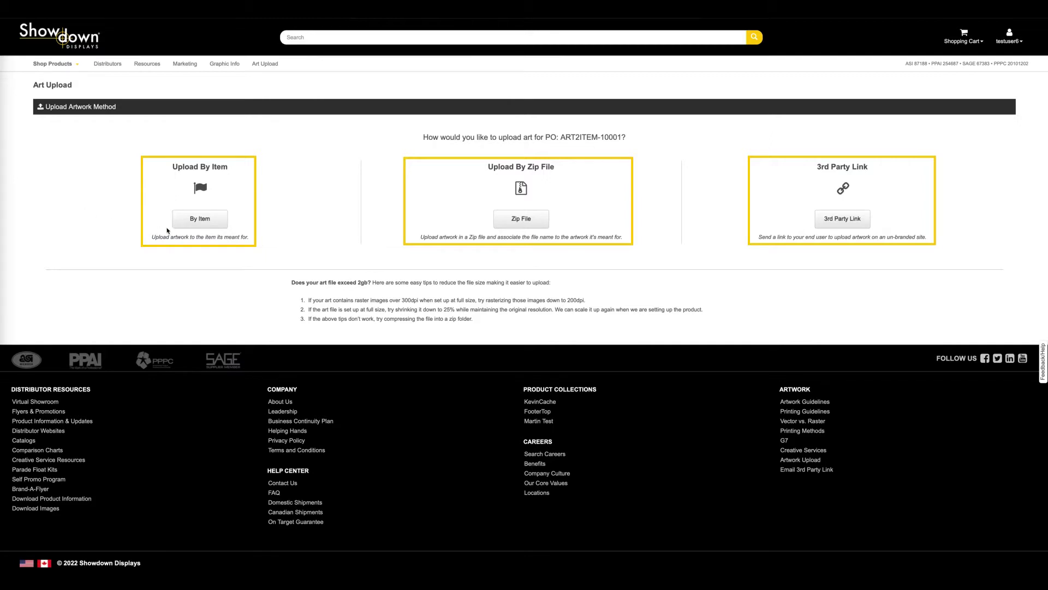
# Choose By Item upload and drop ByItem-1-tablethrow.jpg onto the 6' Economy Table Throw item
pyautogui.click(207, 225)
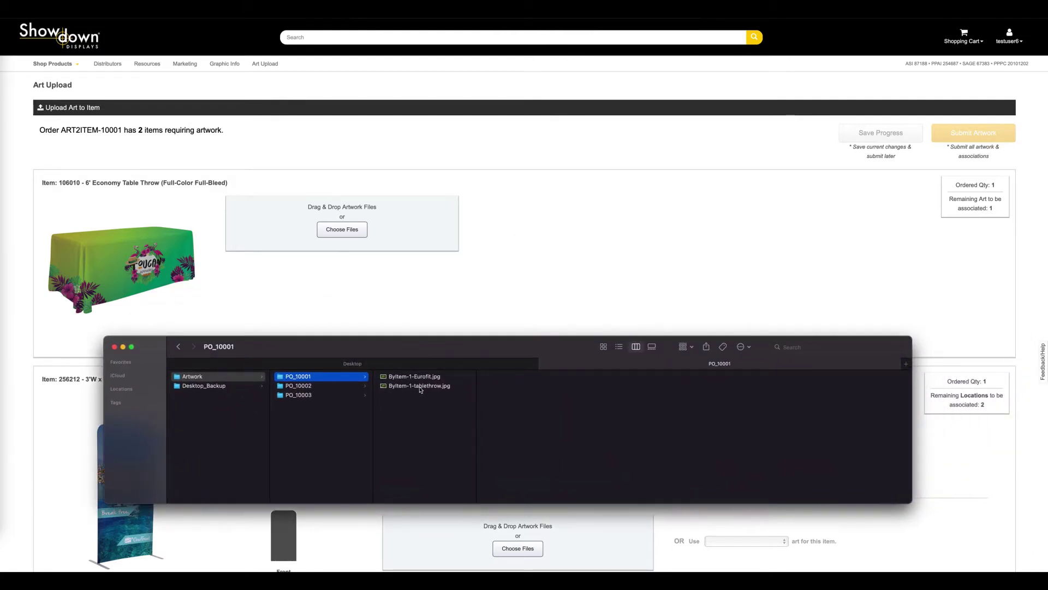
pyautogui.click(420, 386)
pyautogui.moveTo(409, 390); pyautogui.dragTo(371, 221)
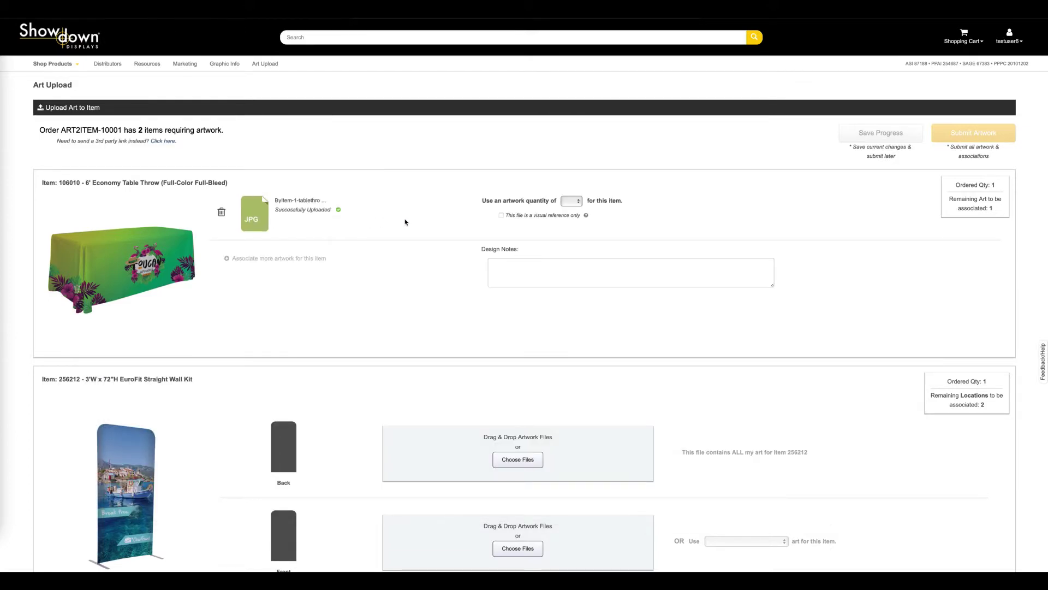
pyautogui.click(578, 201)
# Upload ByItem-1-tablethrow.jpg to the wall kit's Back location and mark it as all art for item 256212
pyautogui.click(569, 201)
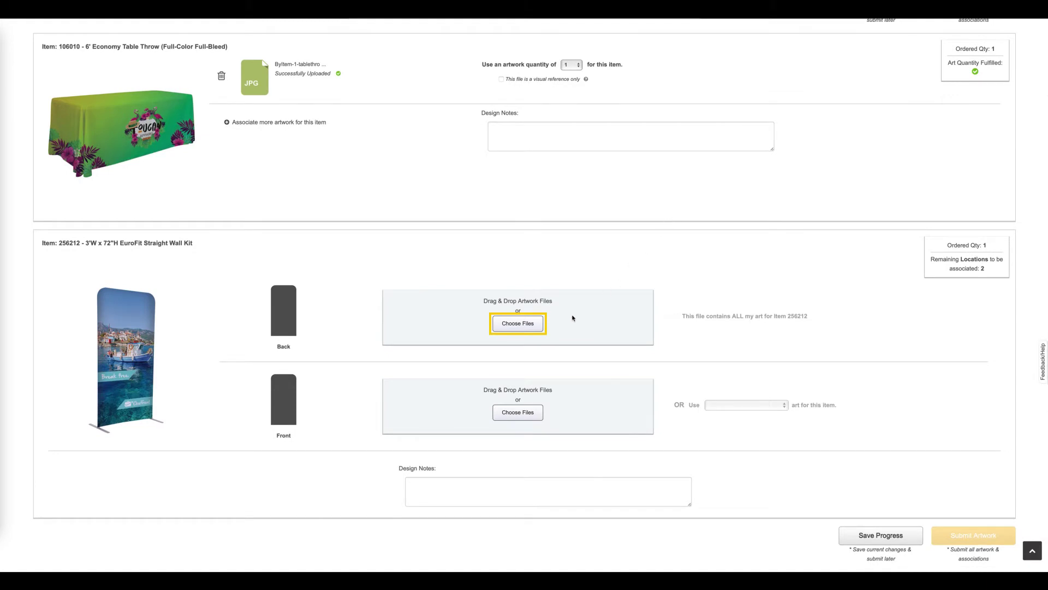
pyautogui.click(534, 327)
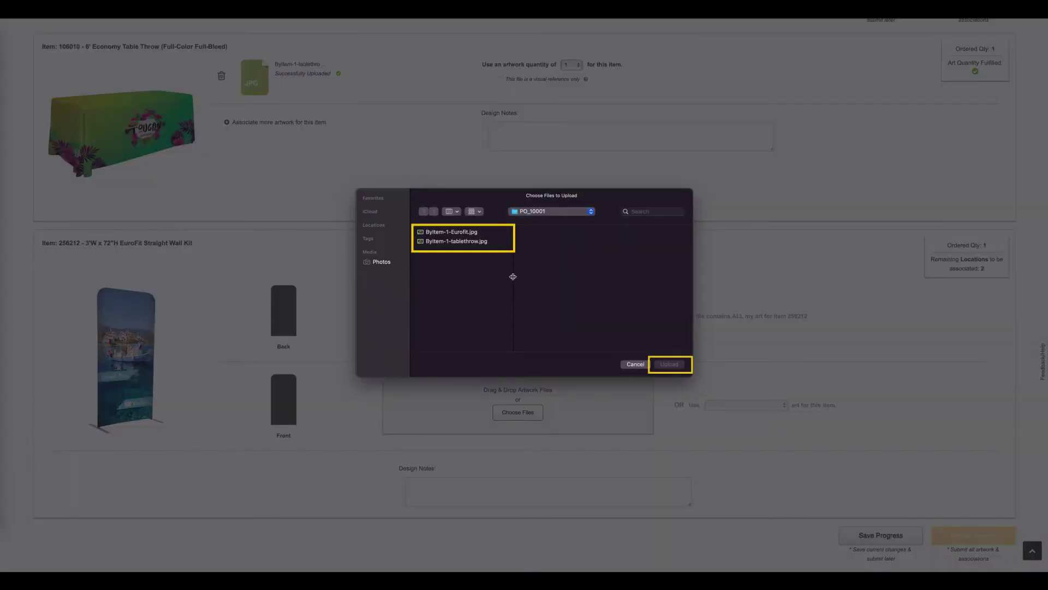
pyautogui.click(469, 242)
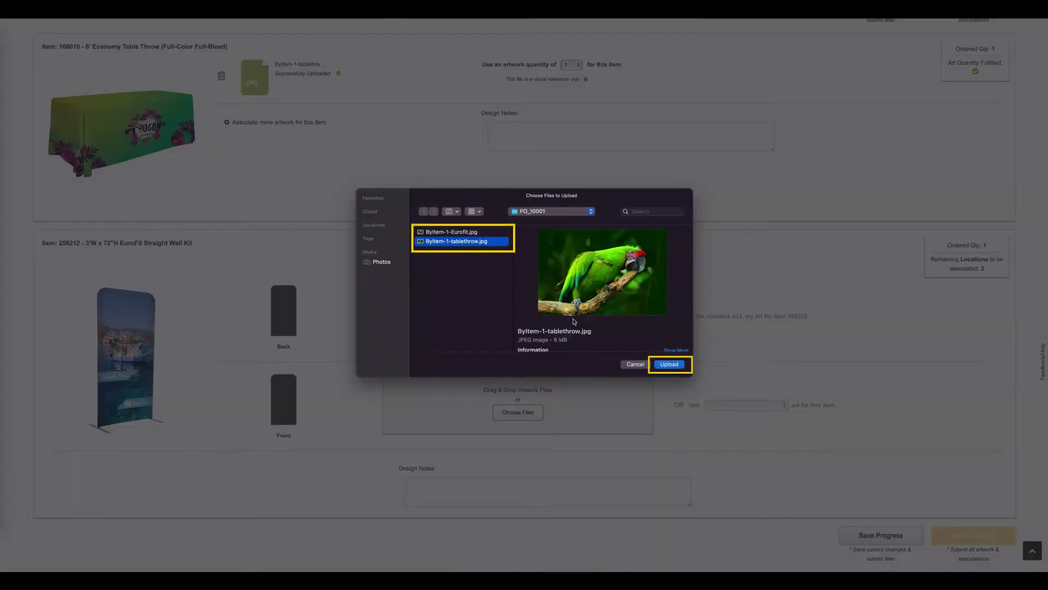
pyautogui.click(669, 365)
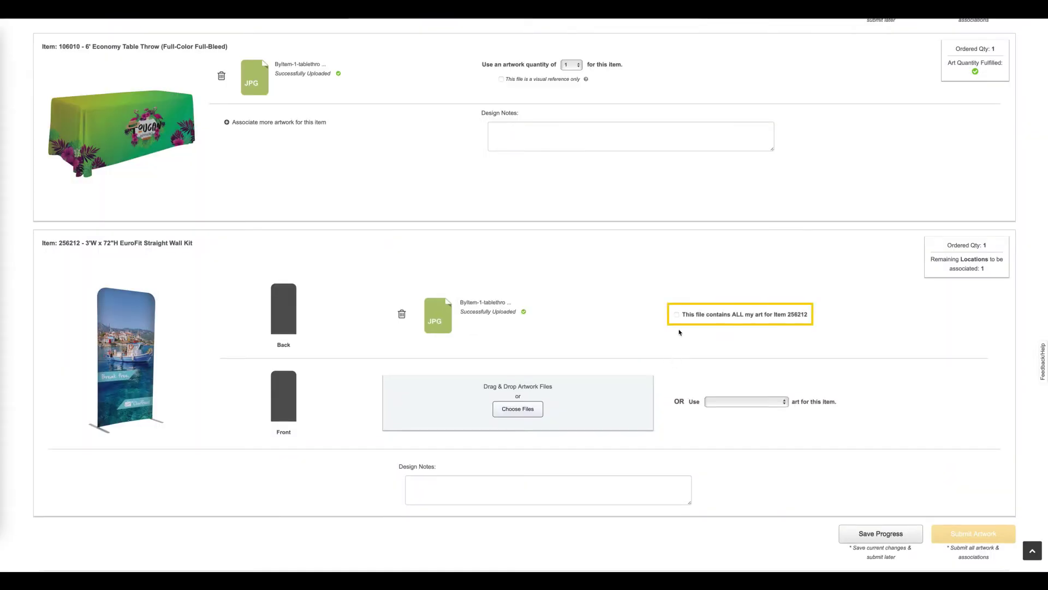
pyautogui.click(677, 315)
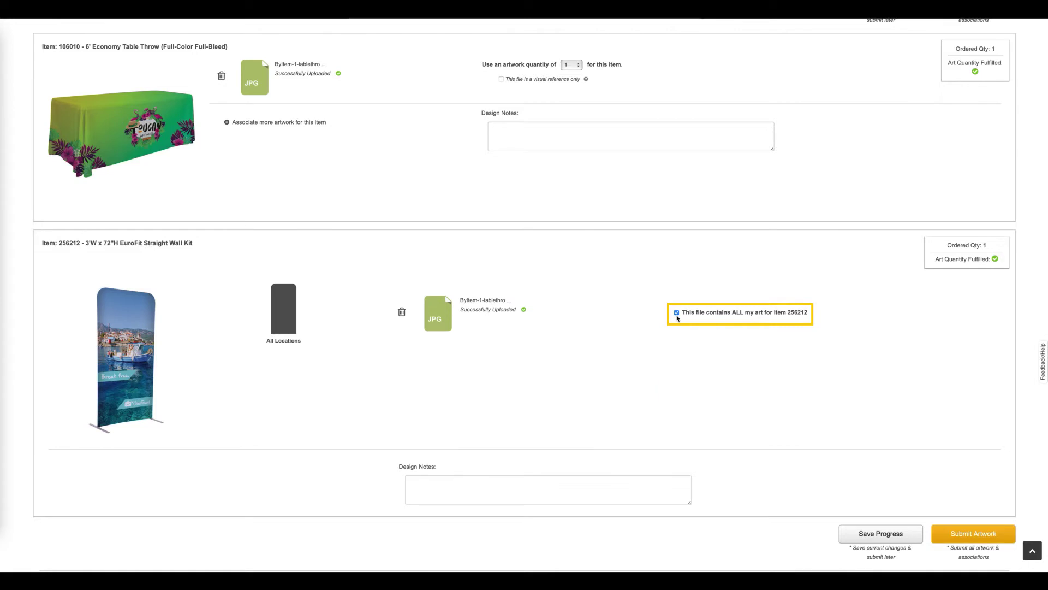
pyautogui.scroll(-1, 677, 318)
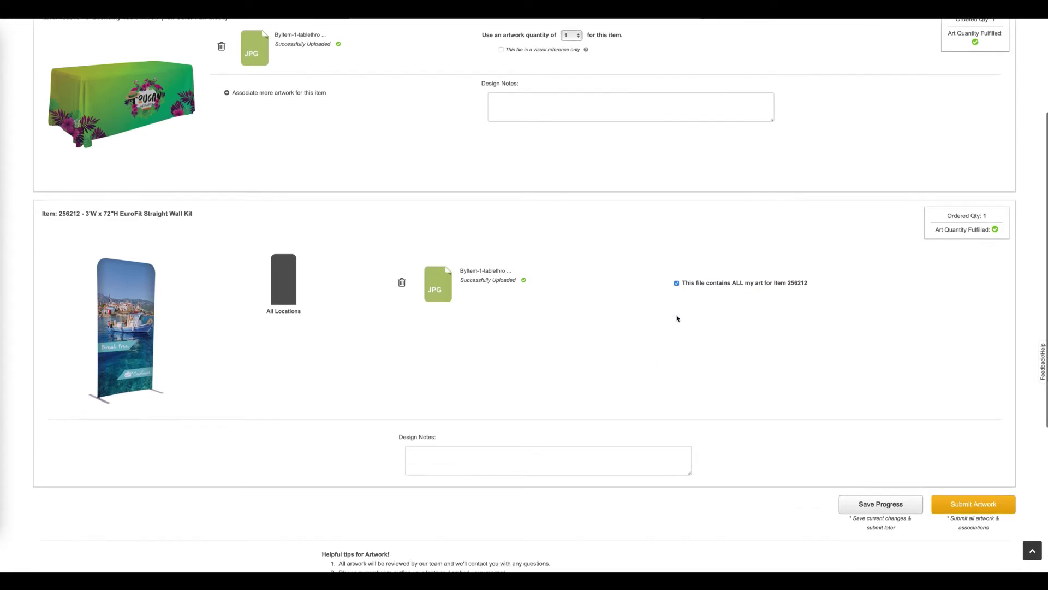
pyautogui.scroll(-1, 677, 318)
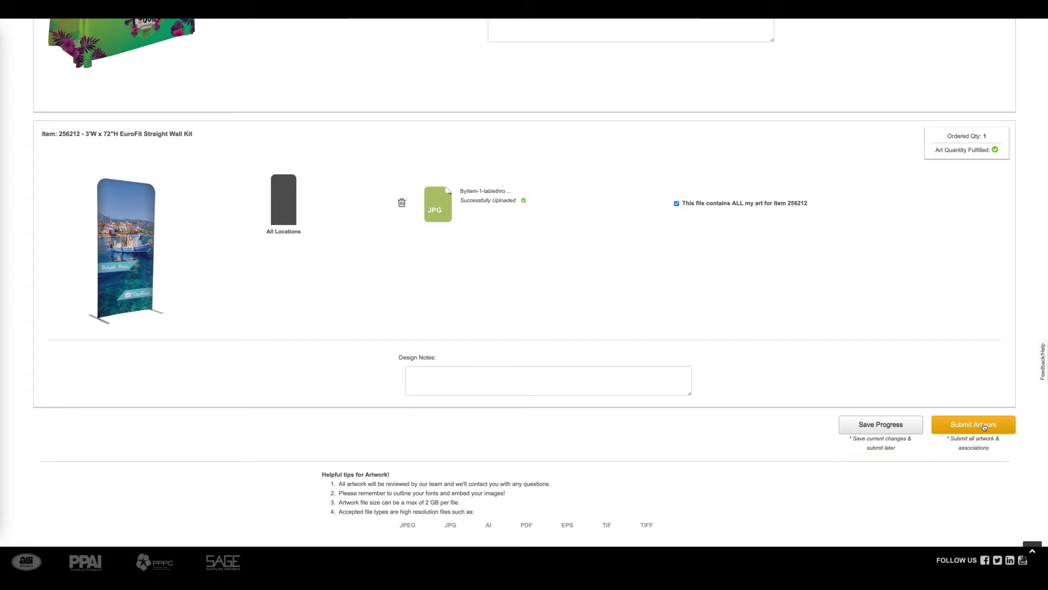
# Submit ART2ITEM-10001's artwork, dismiss the success message, and choose By Item for ART2ITEM-10002
pyautogui.click(985, 427)
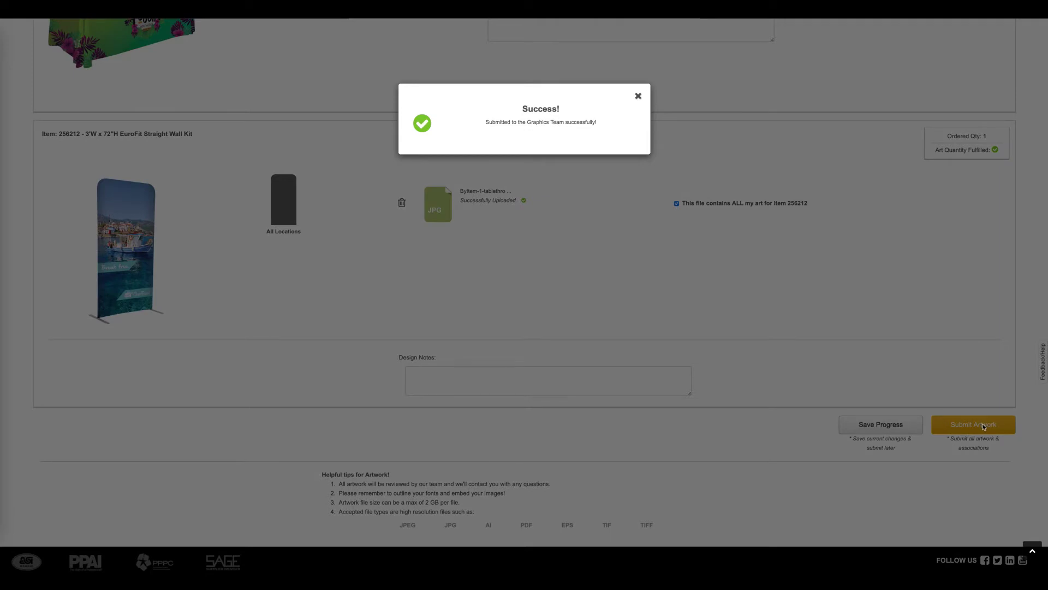
pyautogui.click(638, 96)
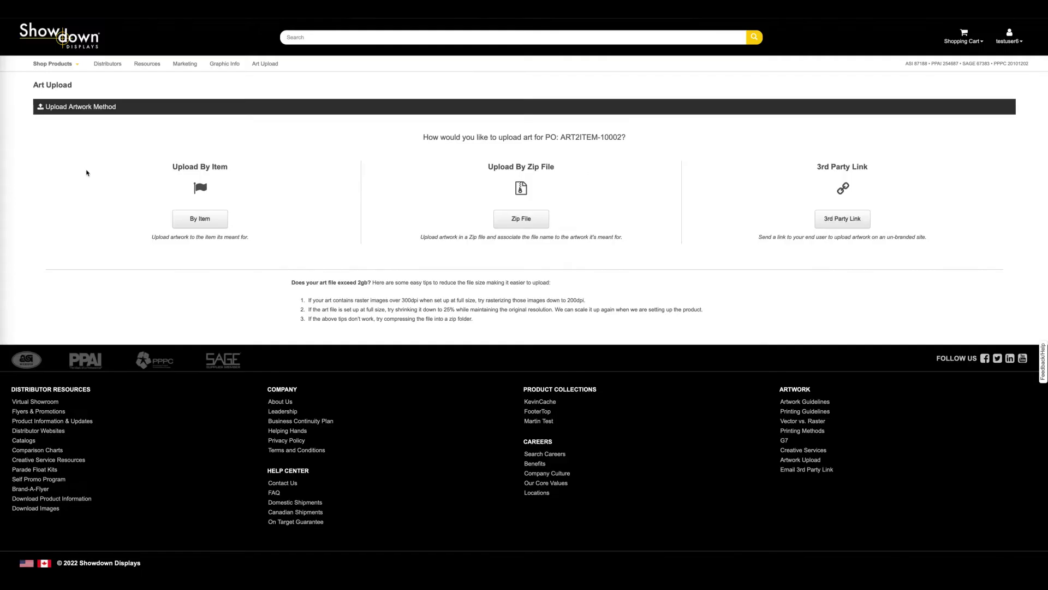
pyautogui.click(191, 225)
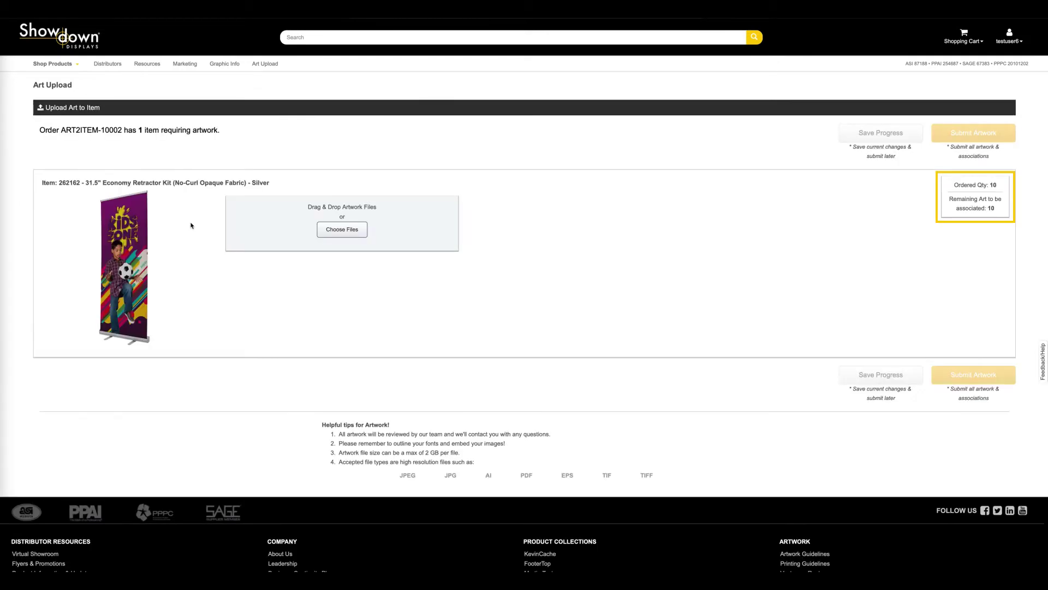
# Upload ByItem-2-Retractor1.ai to item 262182 and set its artwork quantity to 10
pyautogui.click(334, 230)
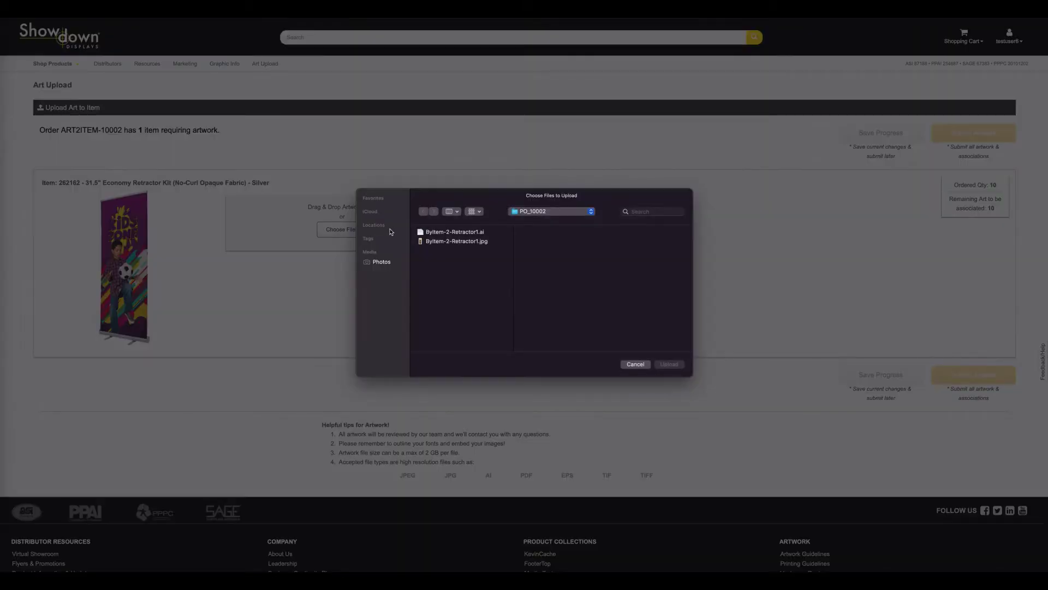
pyautogui.click(453, 233)
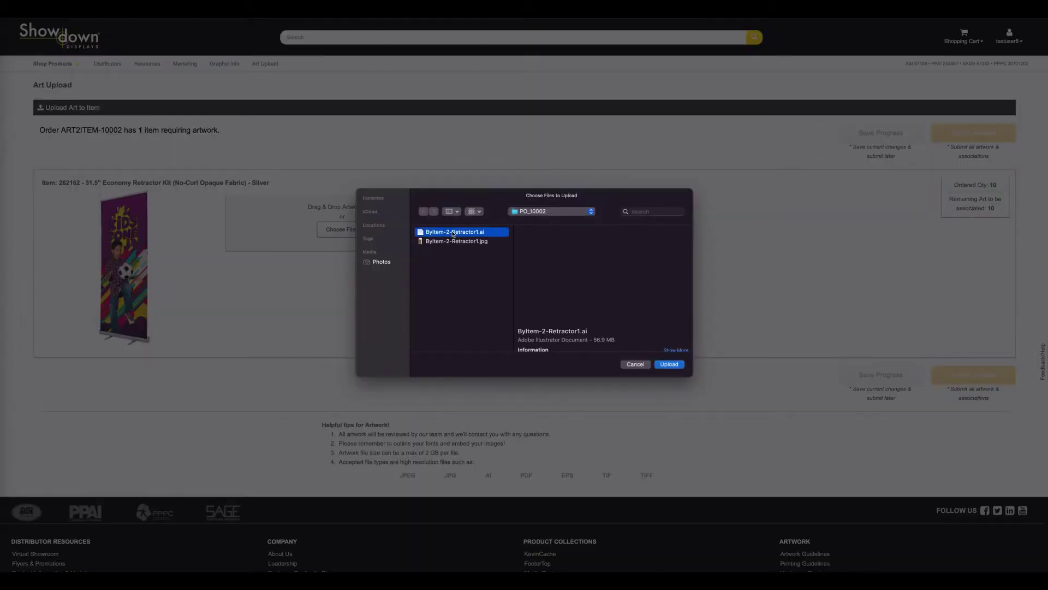
pyautogui.click(672, 365)
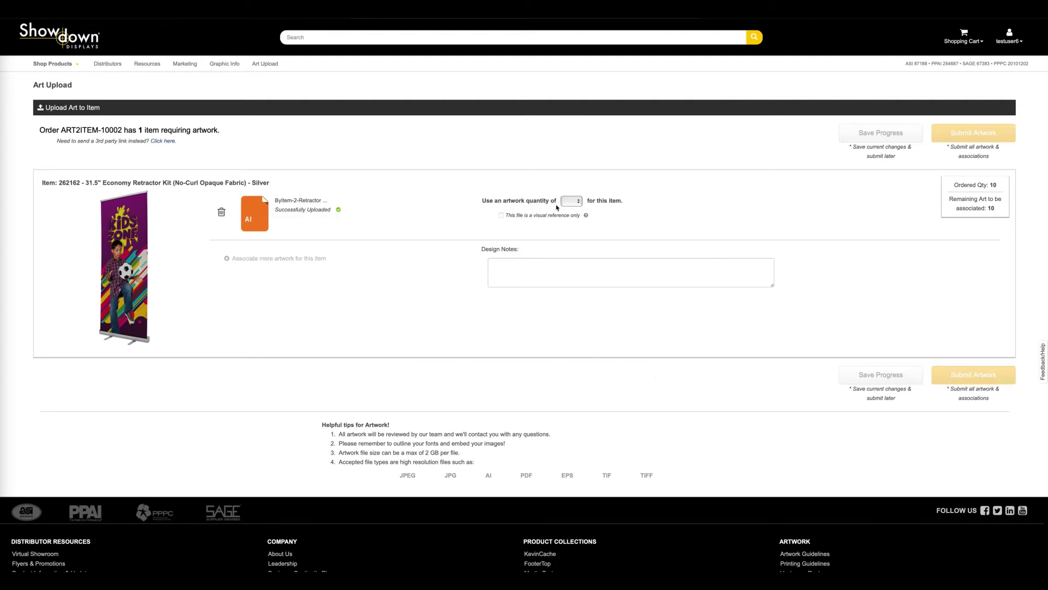
pyautogui.click(579, 202)
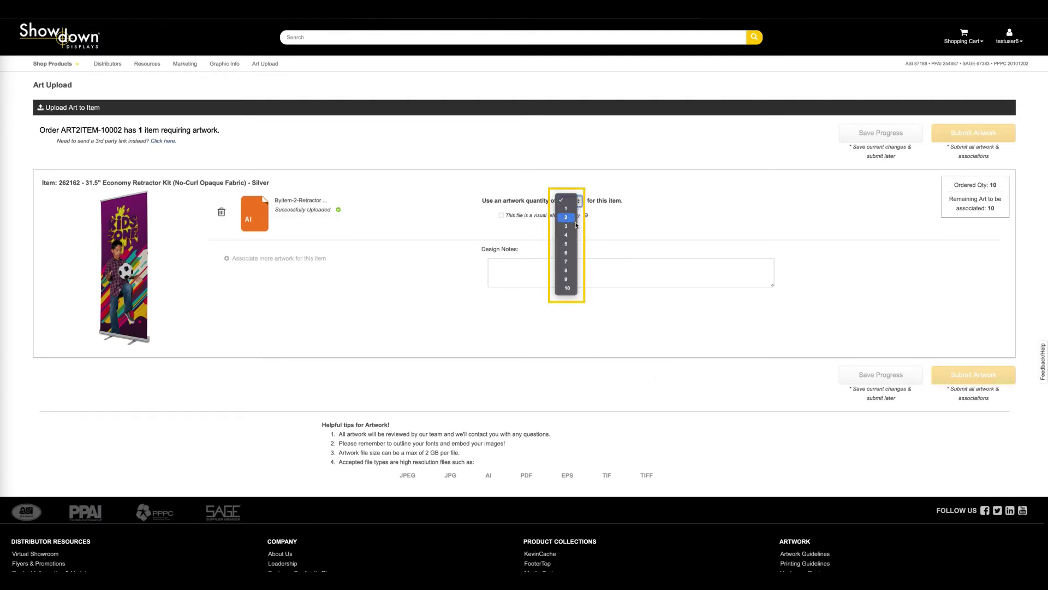
pyautogui.click(572, 290)
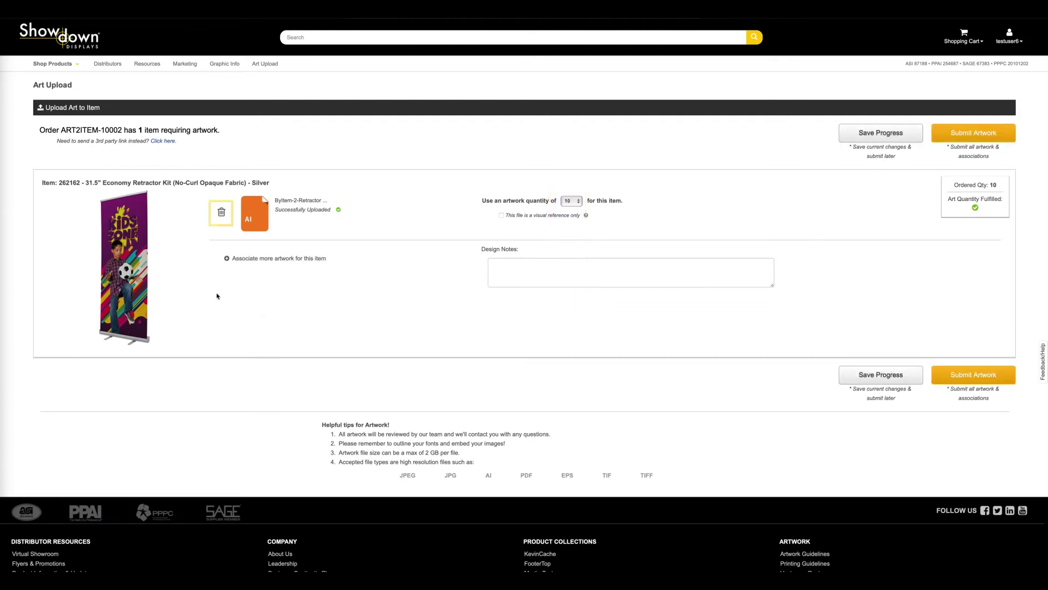
# Replace the Illustrator file with ByItem-2-Retractor1.jpg and set its artwork quantity to 5
pyautogui.click(222, 213)
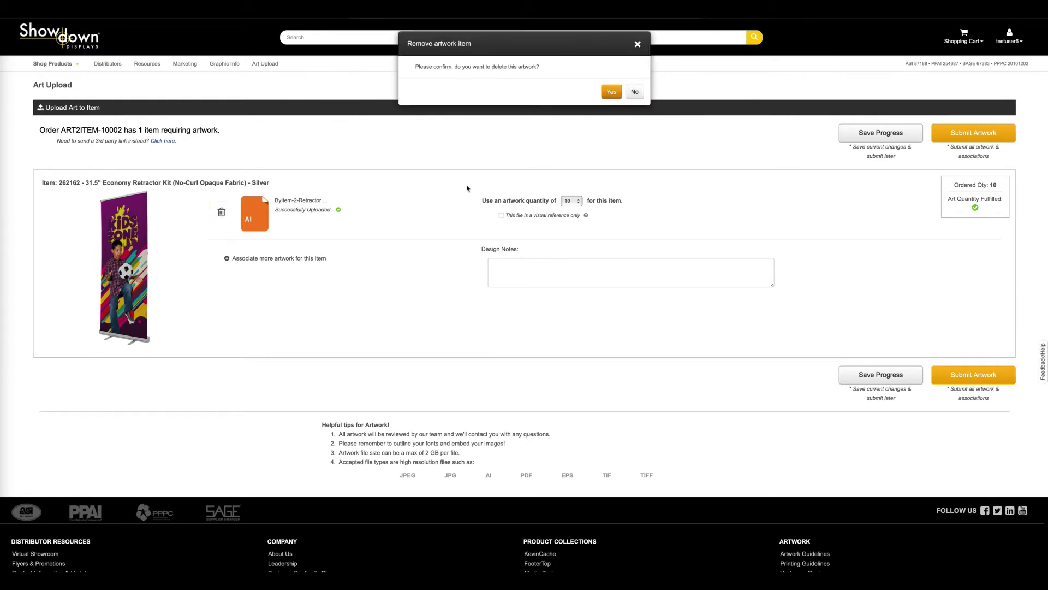
pyautogui.click(612, 97)
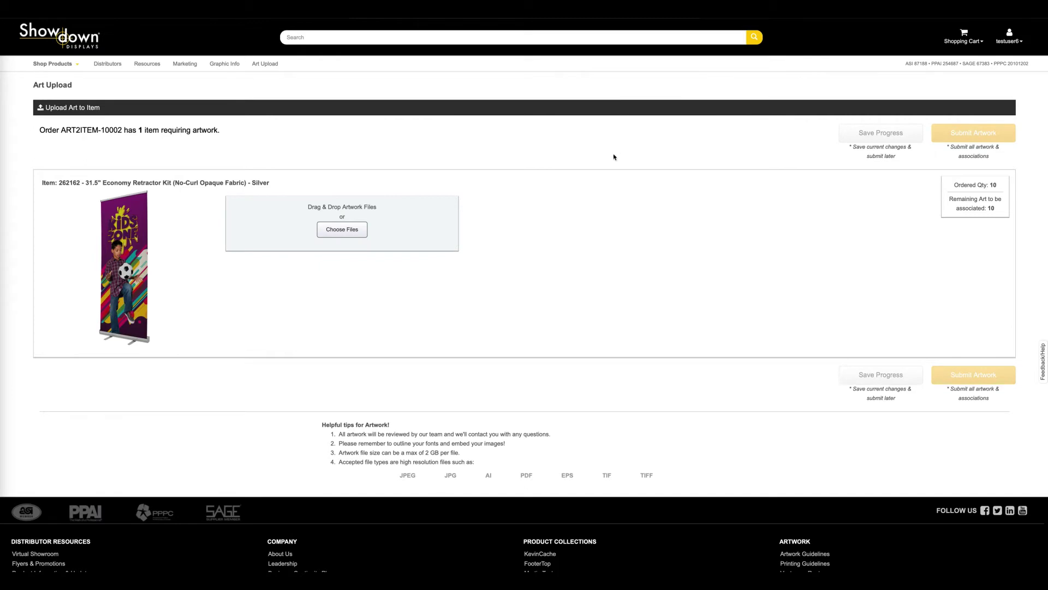
pyautogui.click(356, 232)
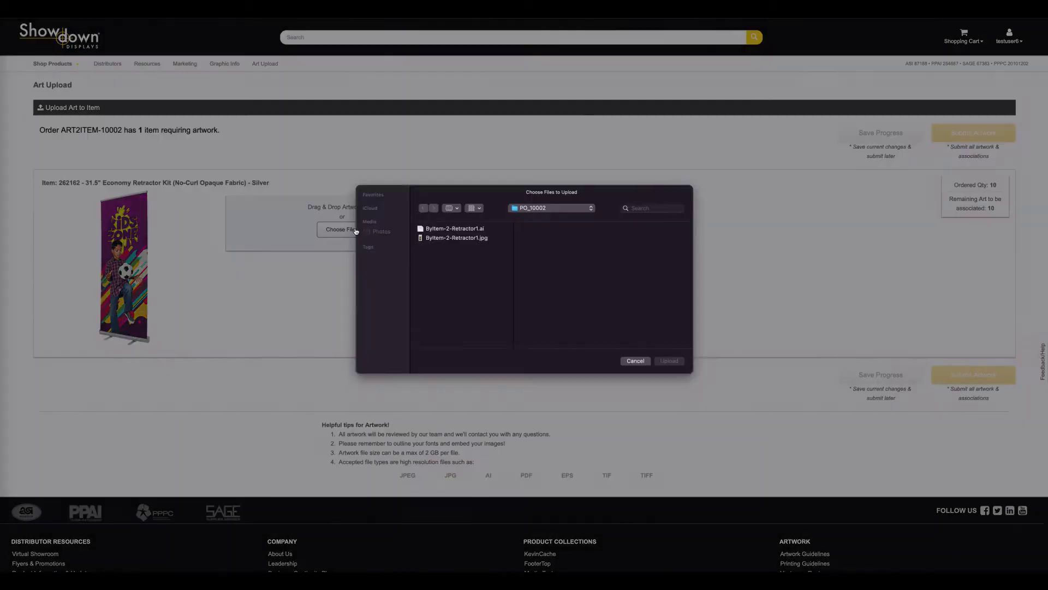
pyautogui.click(459, 243)
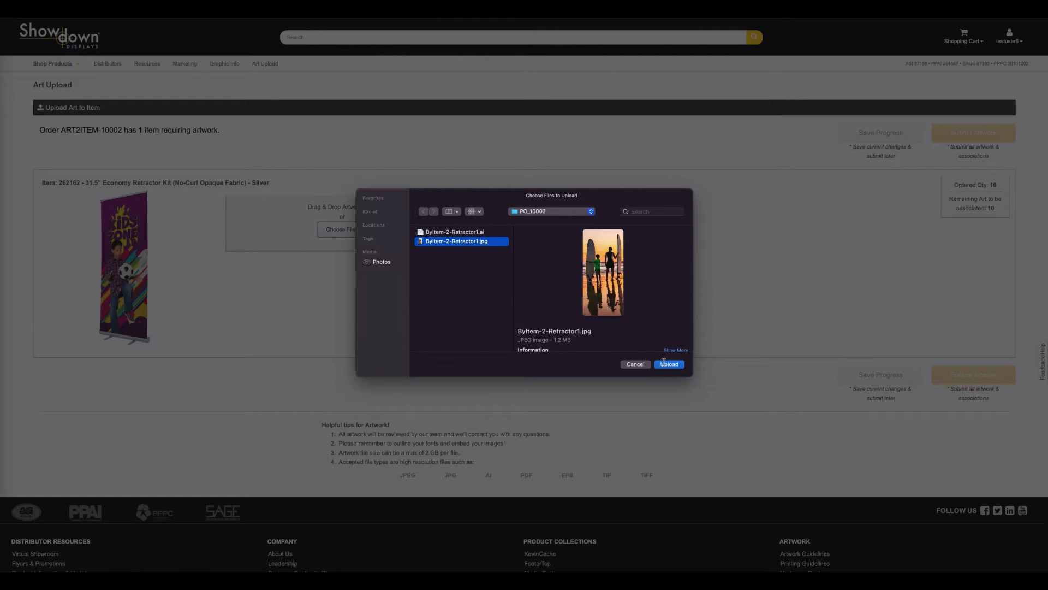
pyautogui.click(669, 364)
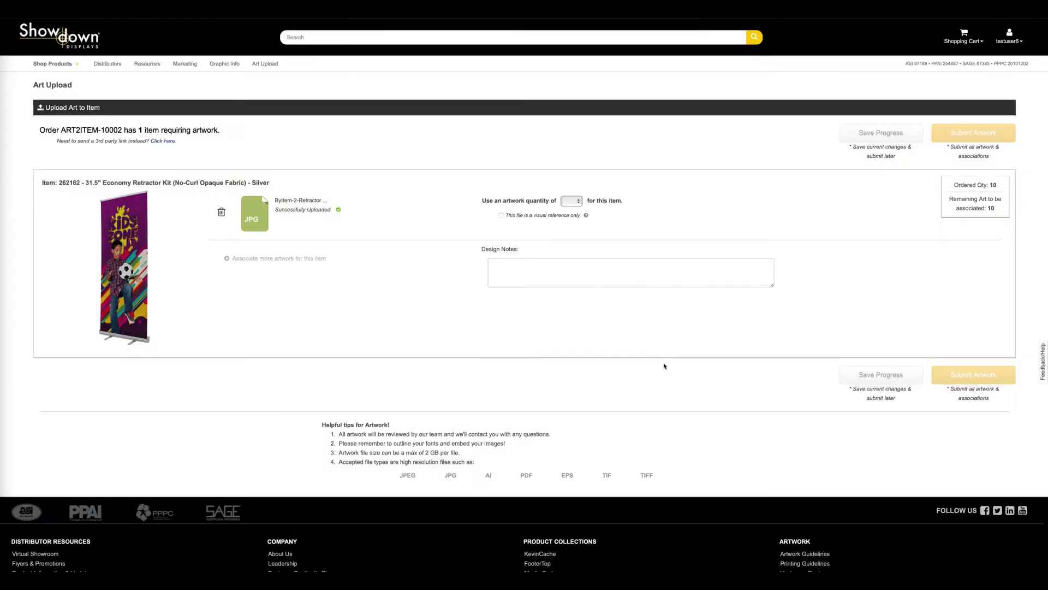
pyautogui.click(578, 201)
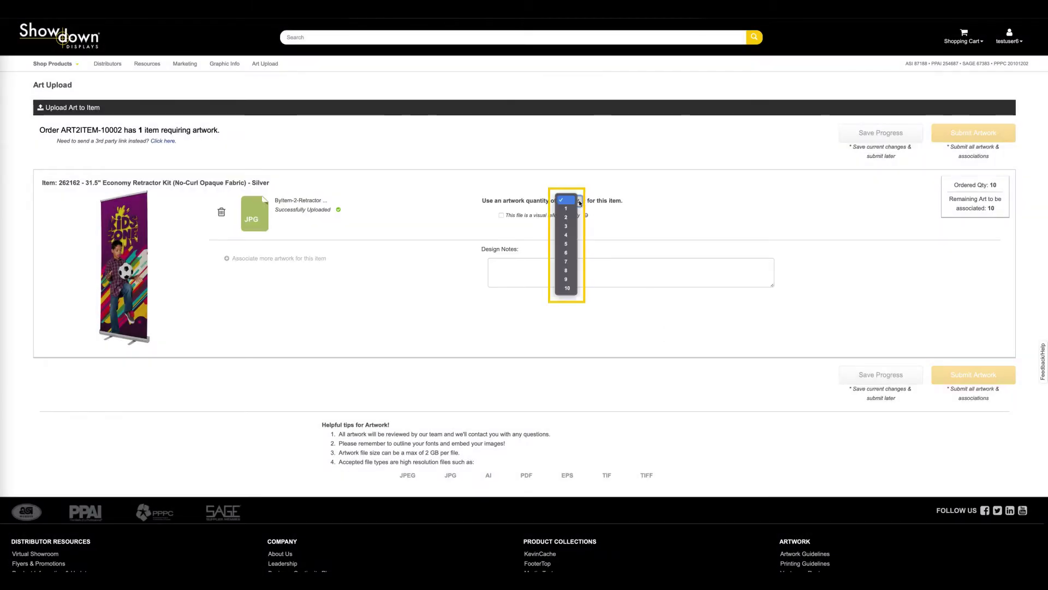
pyautogui.click(571, 247)
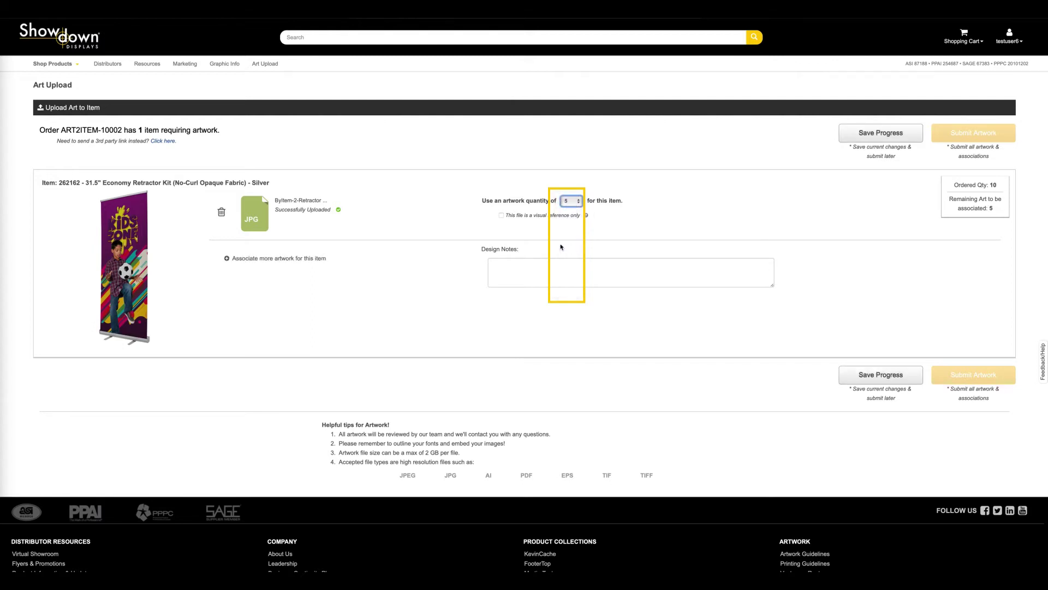
# Add ByItem-2-Retractor1.ai as second artwork for the remaining 5 kits and submit the order's artwork
pyautogui.click(229, 263)
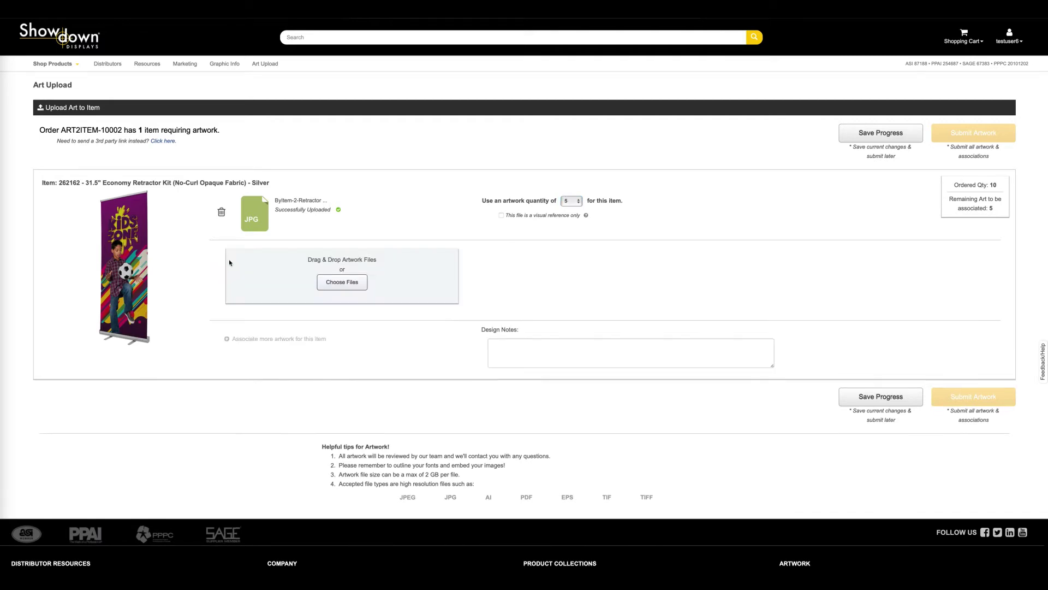
pyautogui.click(342, 281)
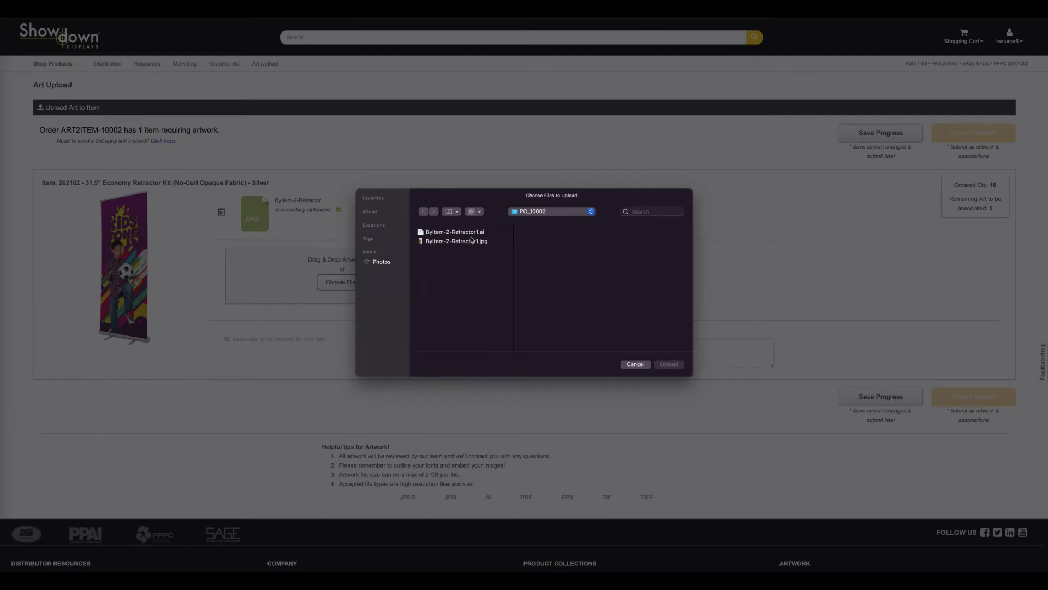
pyautogui.click(474, 234)
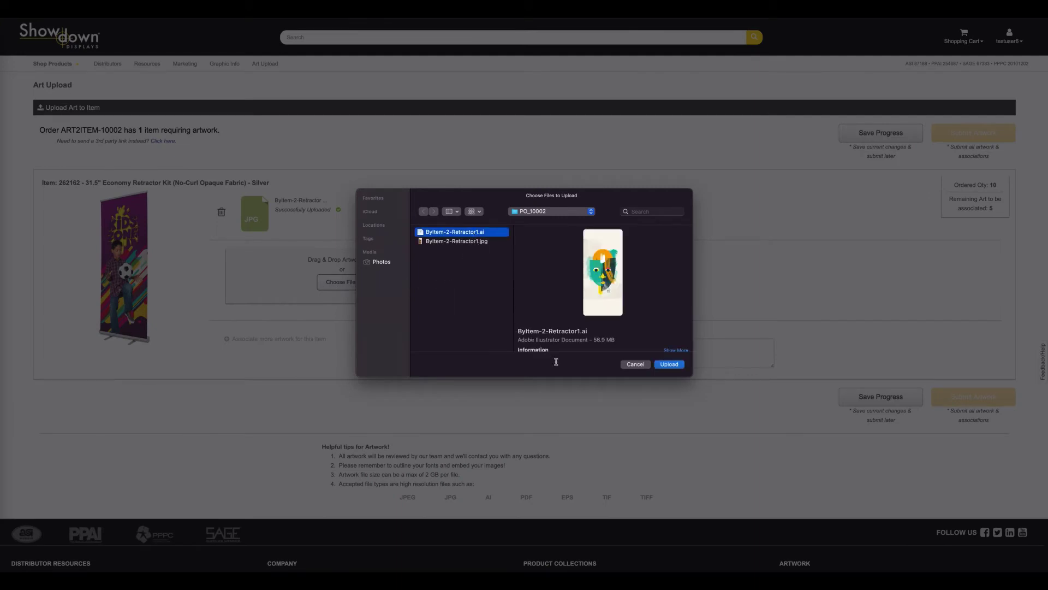
pyautogui.click(669, 364)
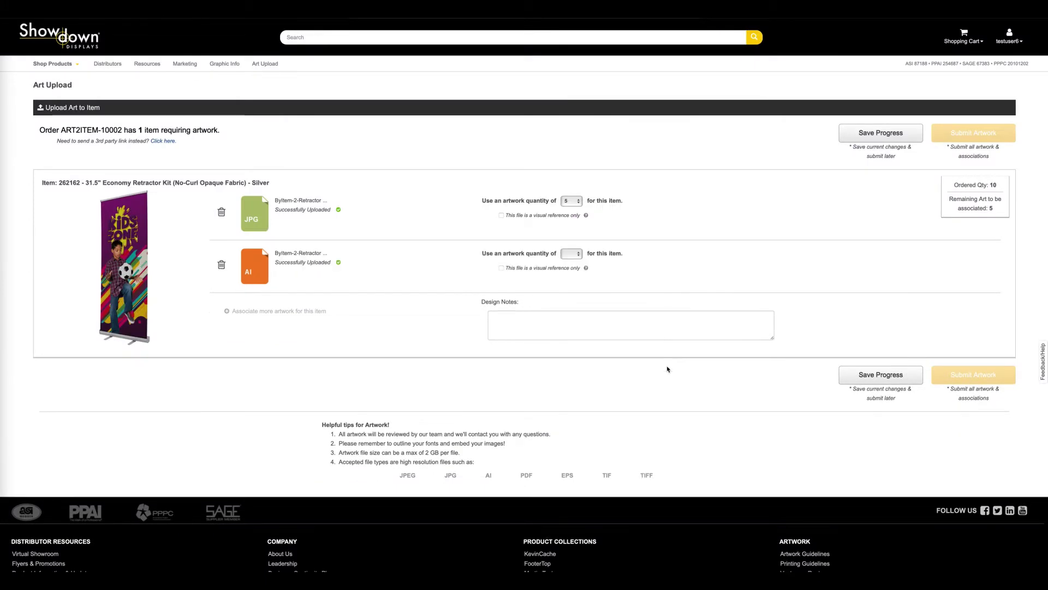
pyautogui.click(571, 253)
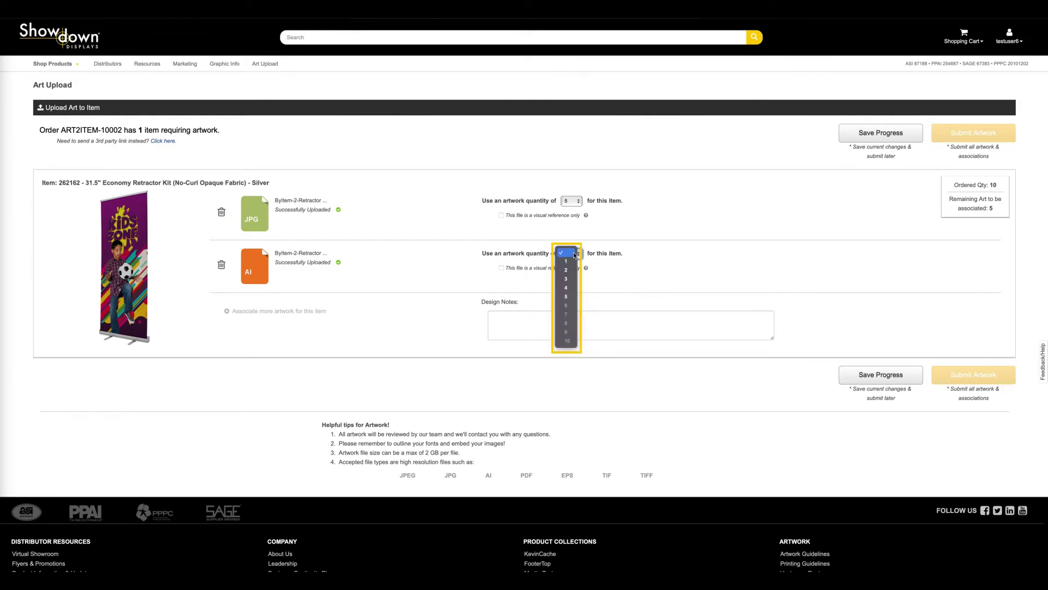
pyautogui.click(571, 296)
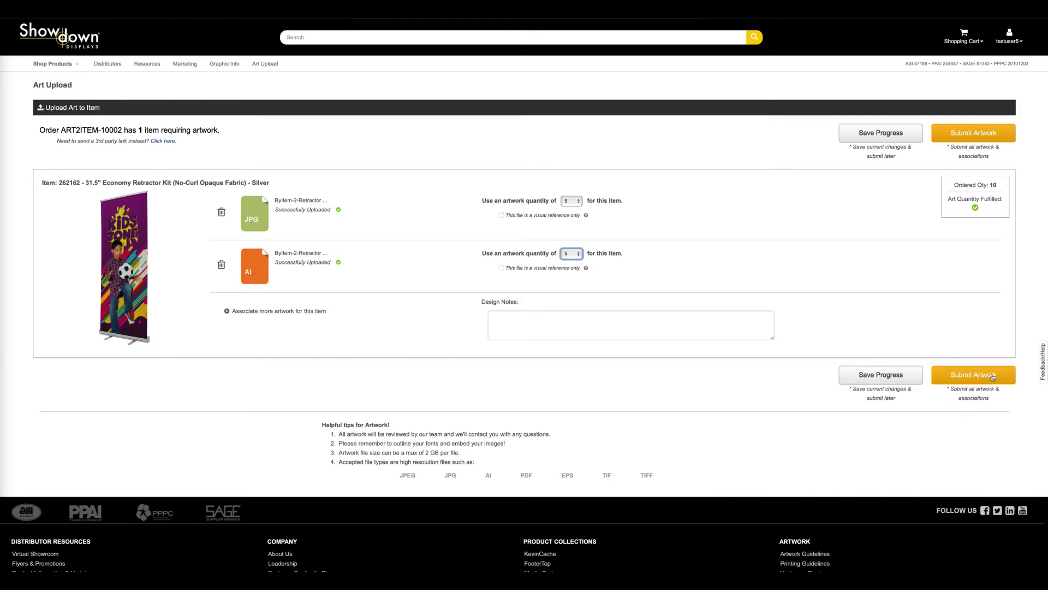
pyautogui.click(992, 375)
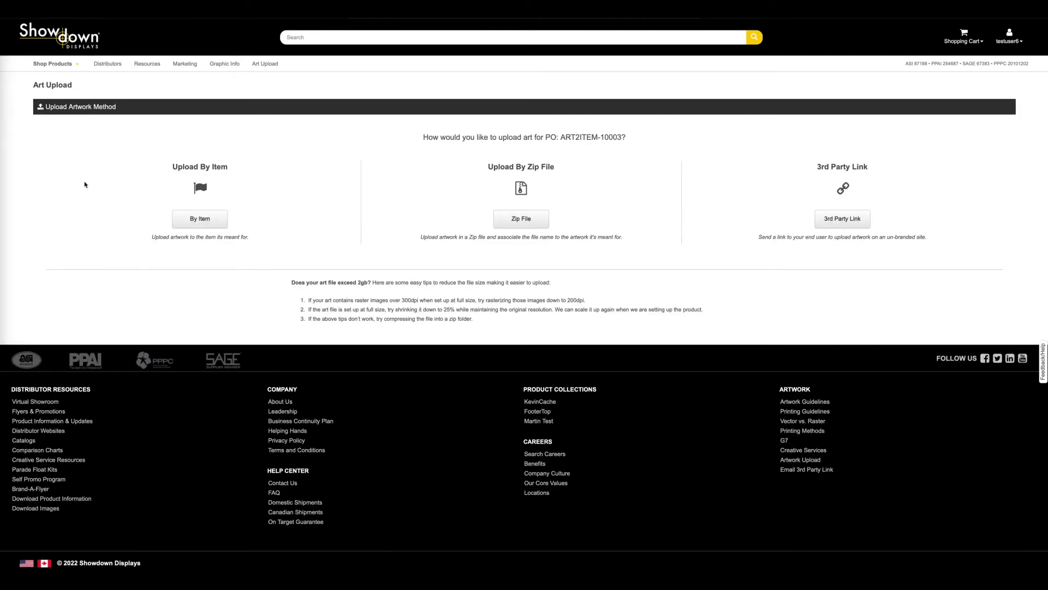
# Choose By Item upload and keep quantity 4 for the Signicade A-Frame Kit
pyautogui.click(194, 221)
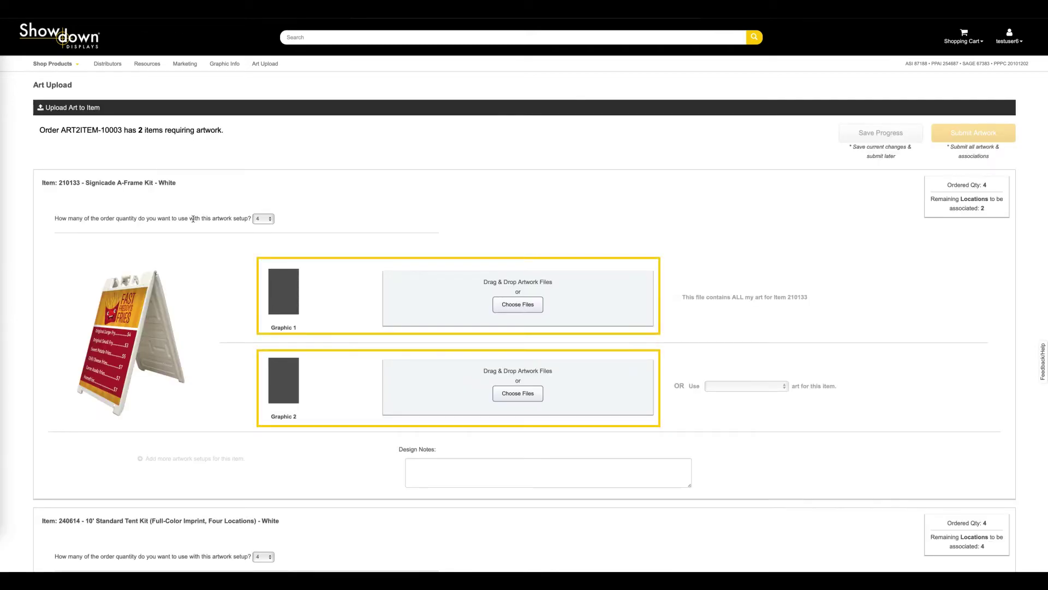
pyautogui.click(261, 220)
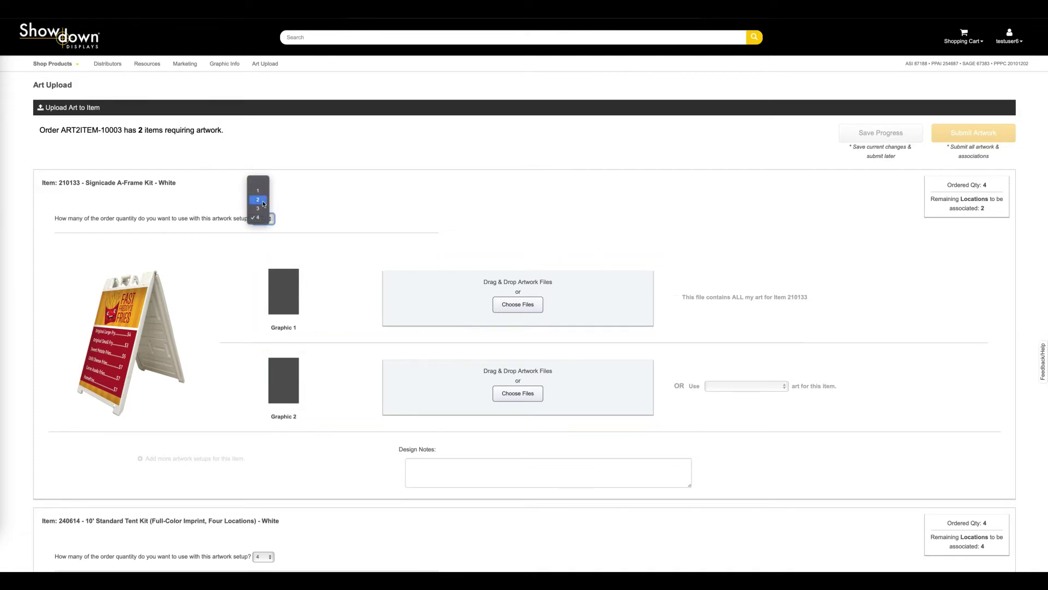
pyautogui.click(260, 218)
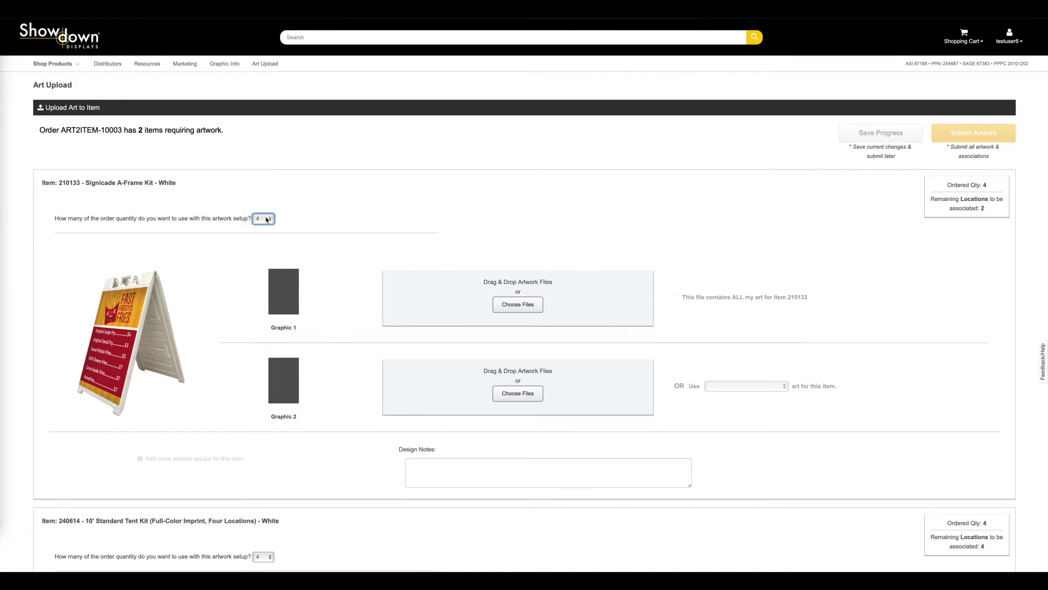
# Upload ByItem-3-Signs.eps to Graphic 1 and mark it as all art for item 210133
pyautogui.click(503, 304)
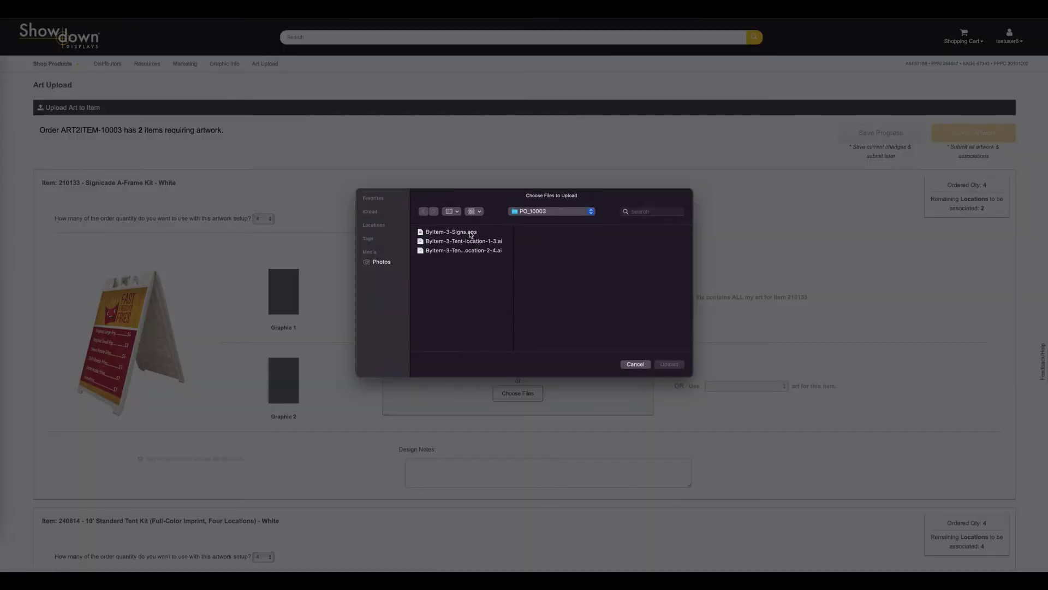
pyautogui.click(471, 234)
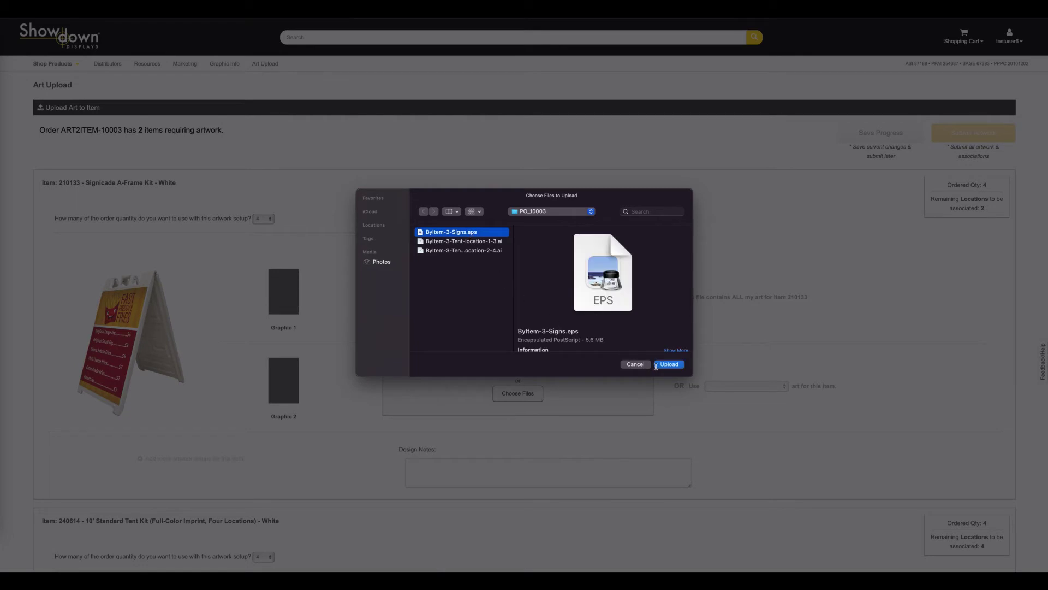
pyautogui.click(669, 364)
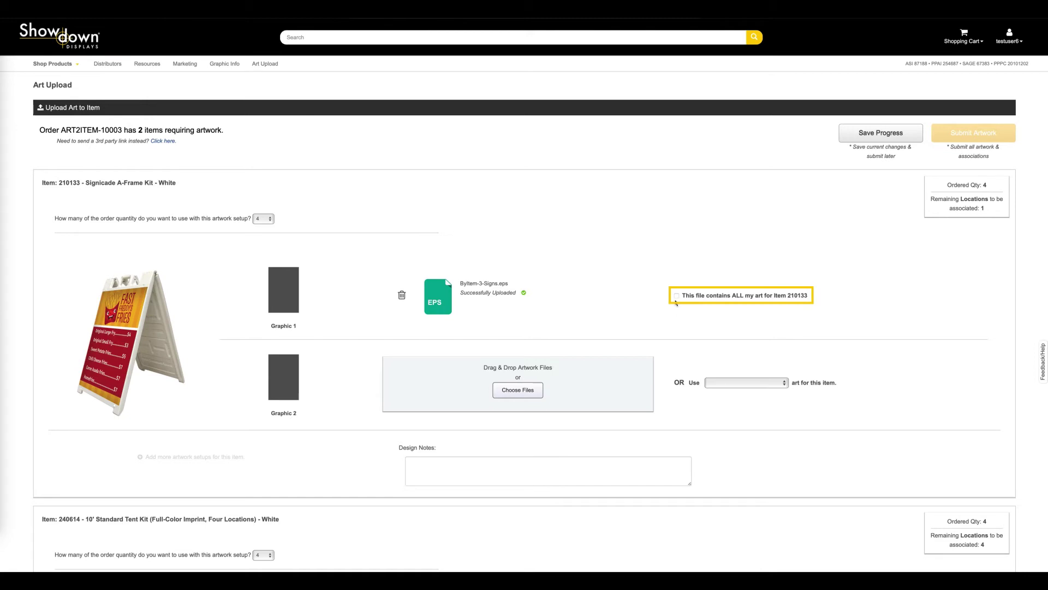
pyautogui.click(677, 296)
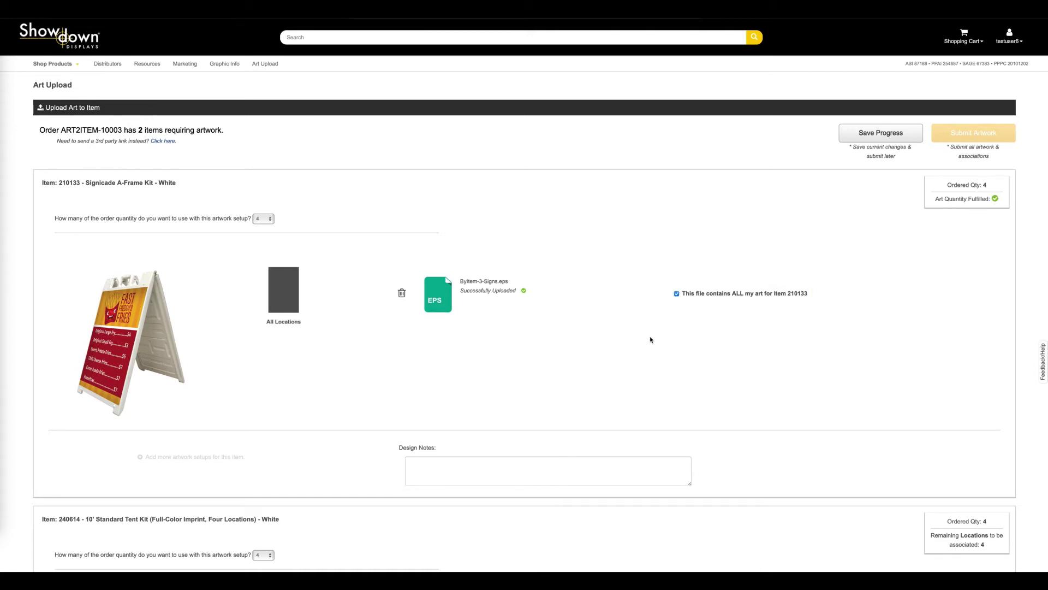
pyautogui.scroll(-5, 650, 340)
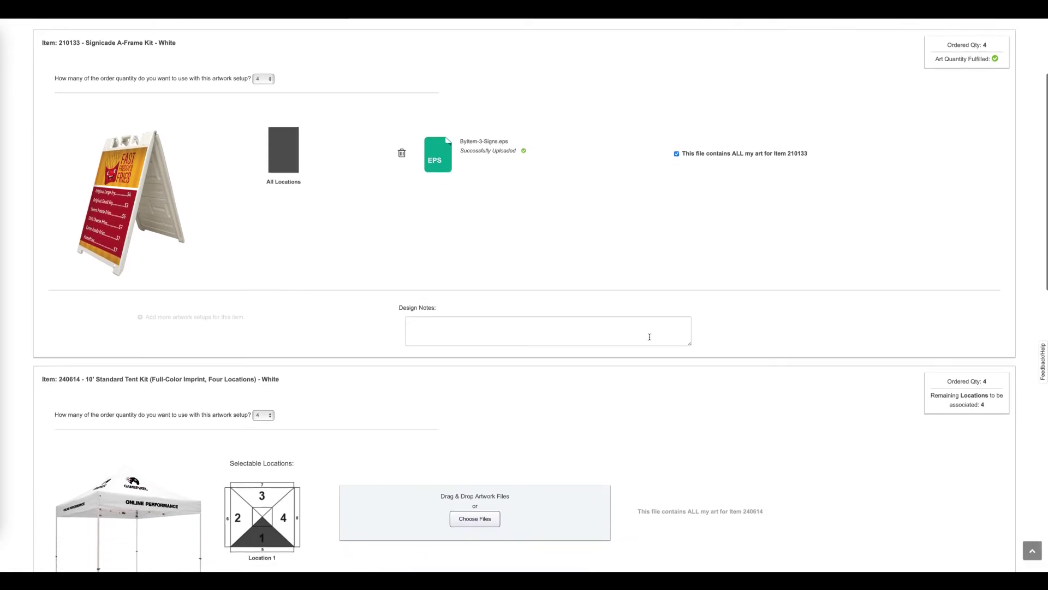
# Upload ByItem-3-Tent-location-1-3.ai to tent Location 1 and ByItem-3-Tent-location-2-4.ai to Location 2
pyautogui.scroll(-4, 650, 339)
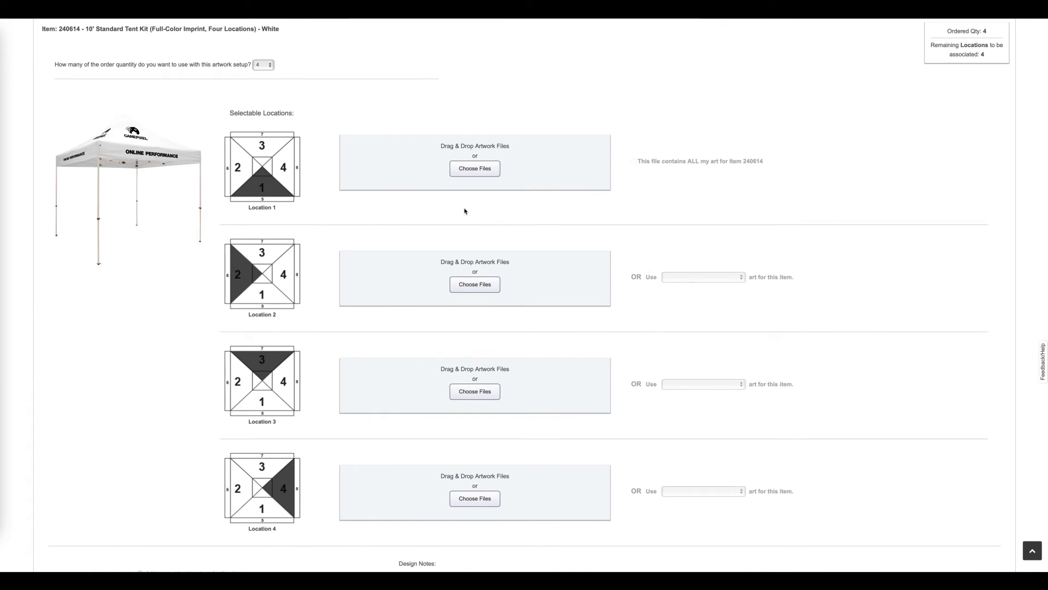
pyautogui.click(479, 173)
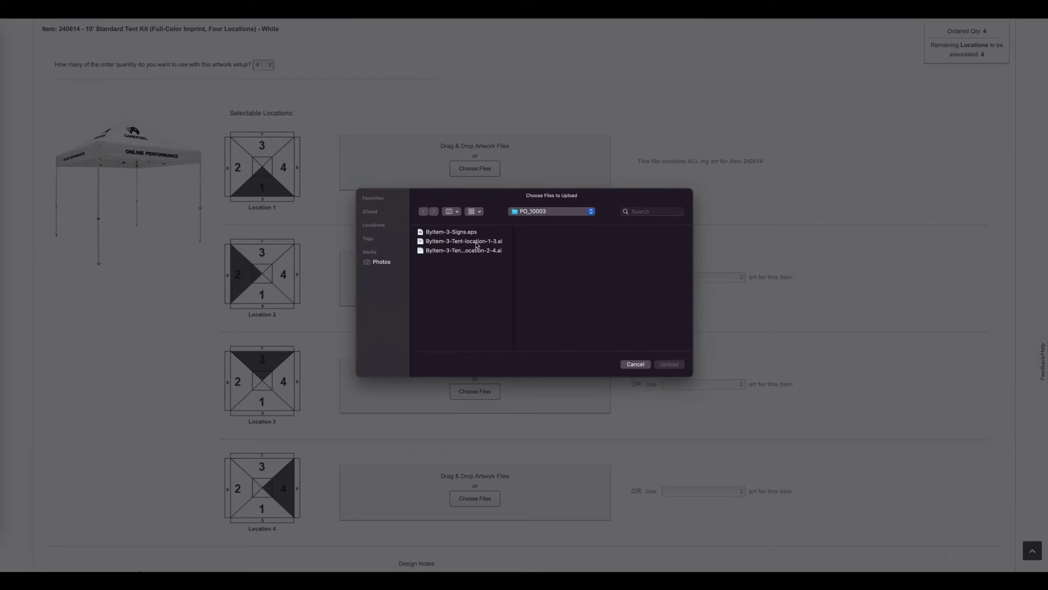
pyautogui.click(476, 243)
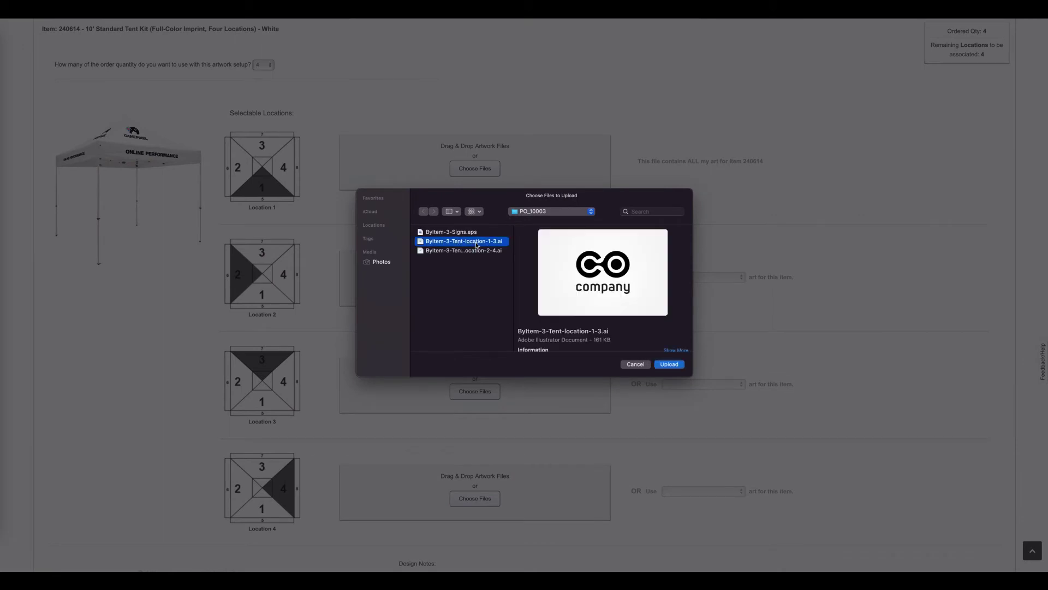
pyautogui.click(667, 365)
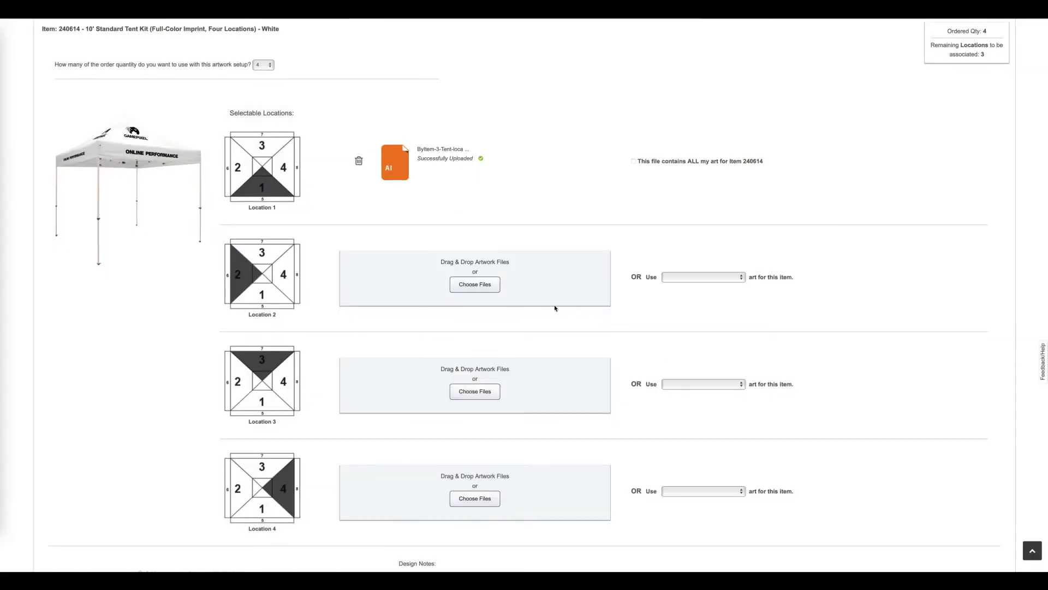
pyautogui.click(486, 285)
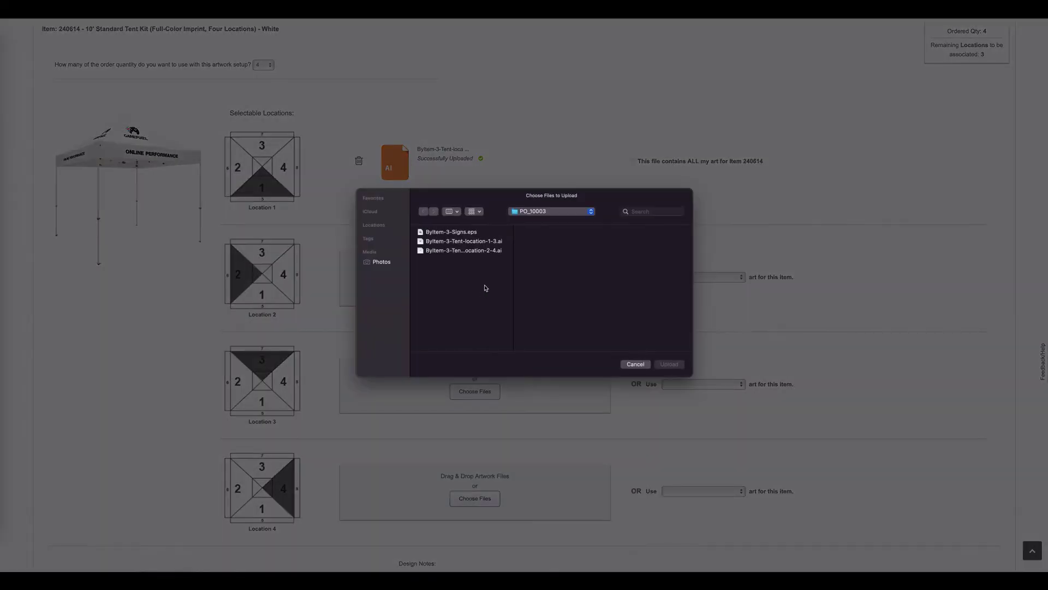
pyautogui.click(490, 253)
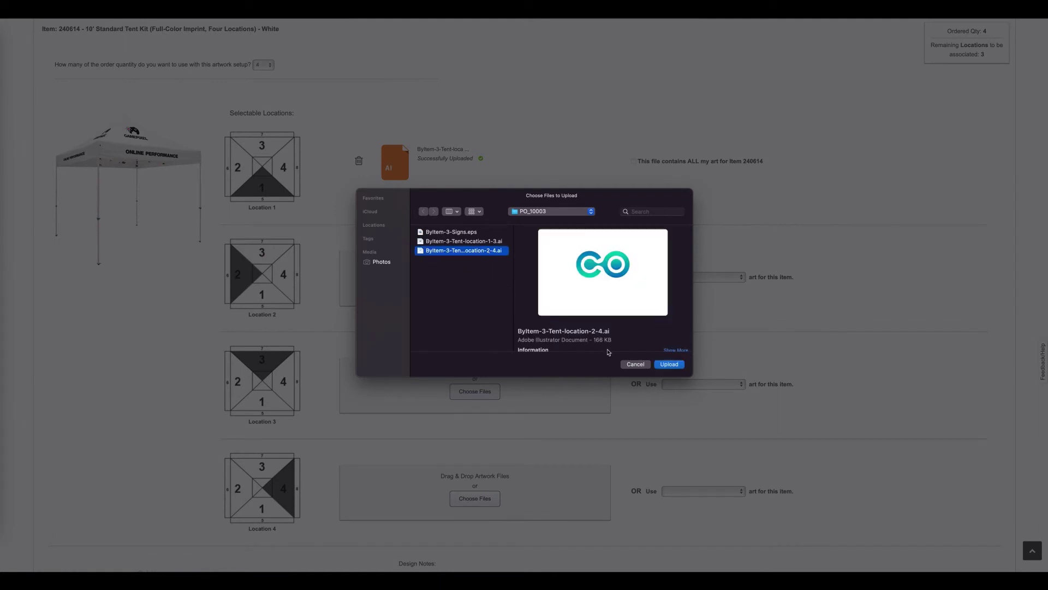
pyautogui.click(663, 365)
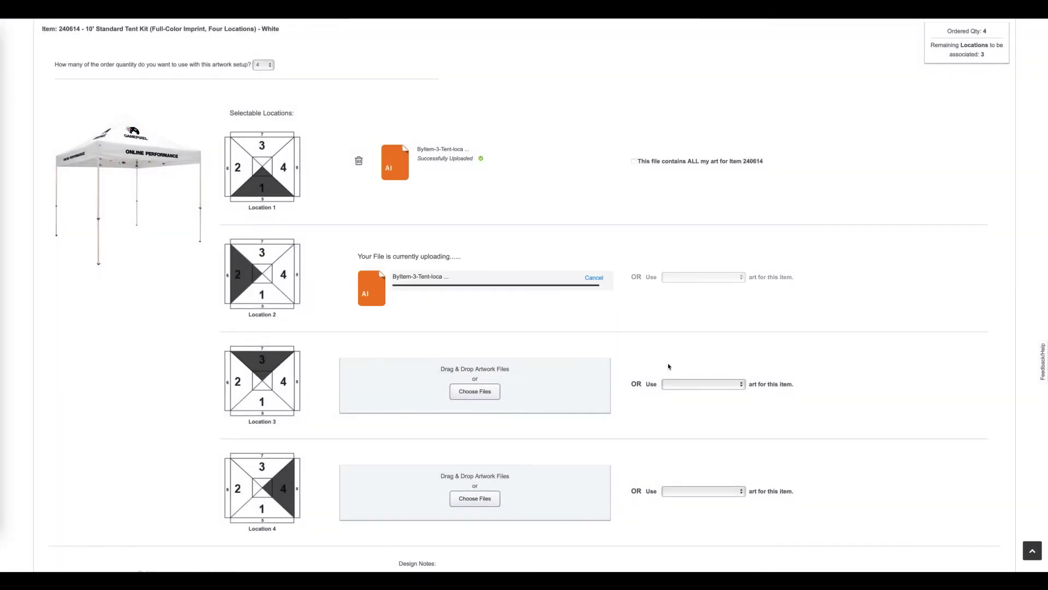
# Upload the location 1-3 art to Location 3 and reuse ByItem-3-Tent-location-2-4.ai for Location 4
pyautogui.click(485, 391)
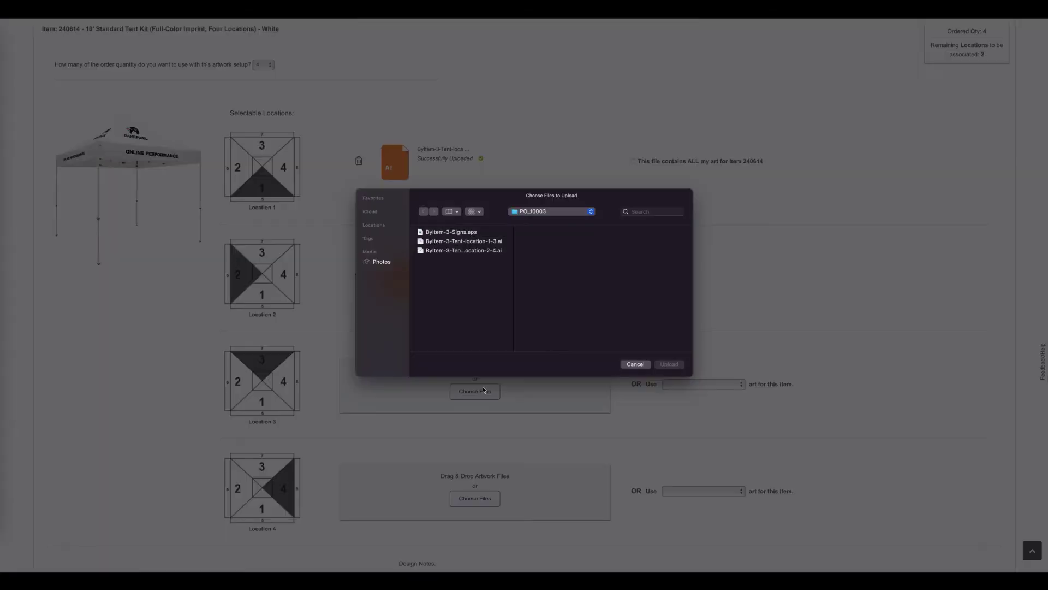
pyautogui.click(465, 242)
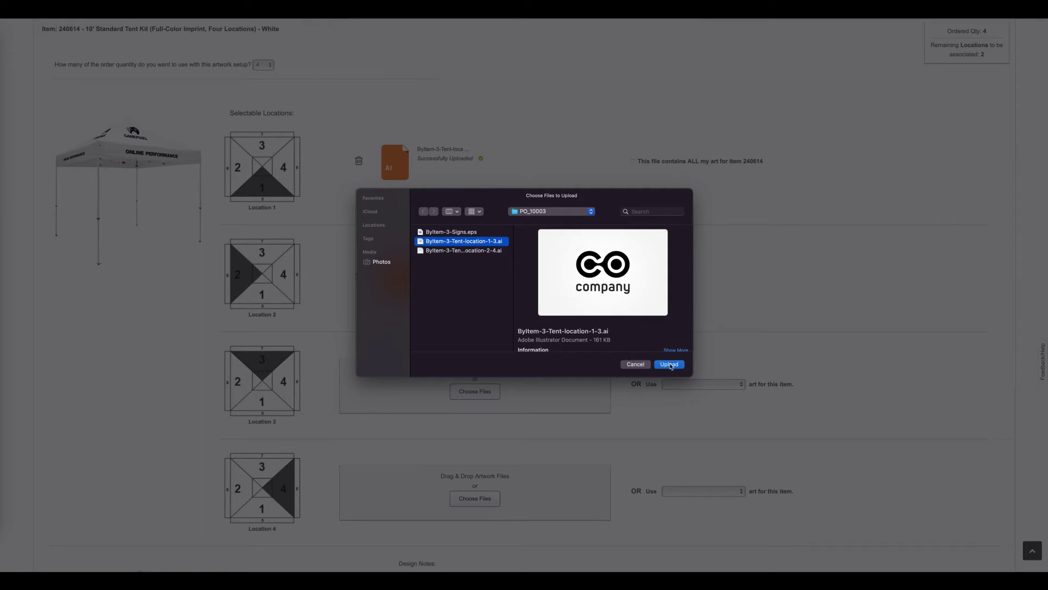
pyautogui.click(670, 365)
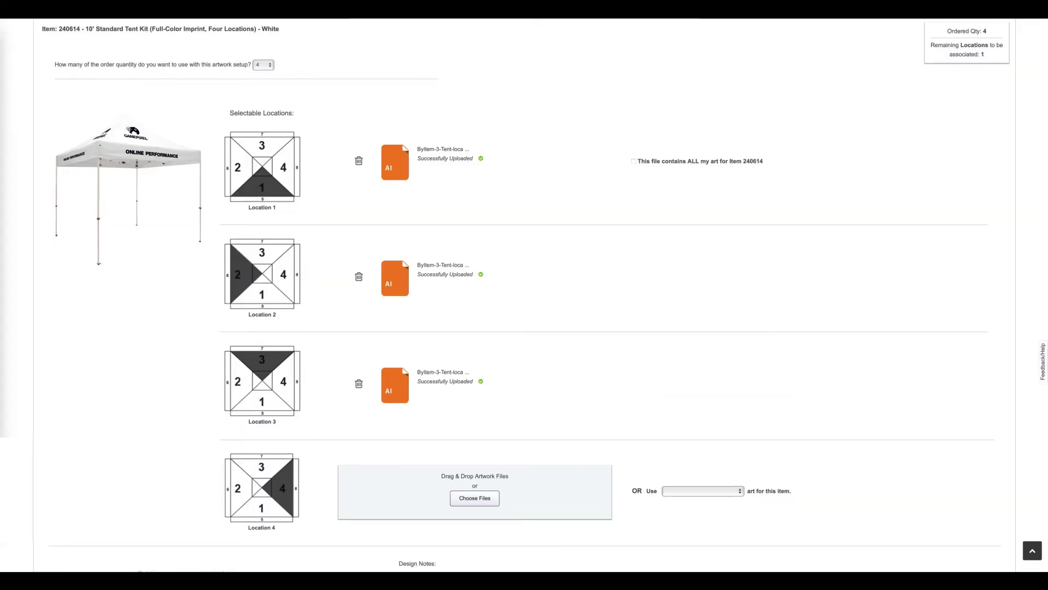
pyautogui.click(725, 495)
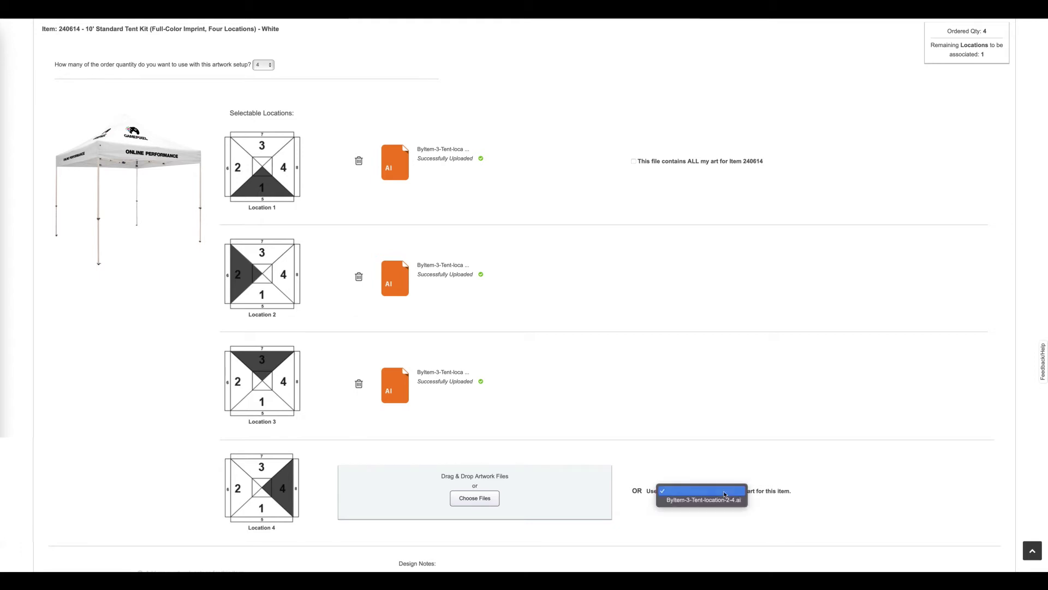
pyautogui.click(720, 501)
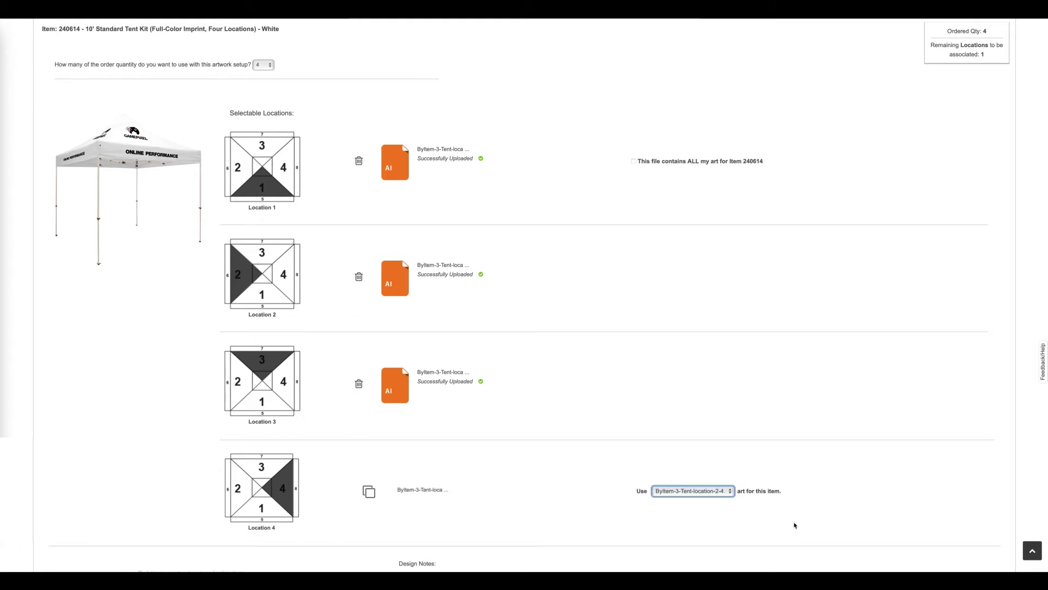
pyautogui.scroll(-3, 788, 525)
pyautogui.click(795, 400)
# Add a design note that locations 1 and 3, and locations 2 and 4, have matching art, then submit the tent artwork
pyautogui.press('Tab')
pyautogui.write('I')
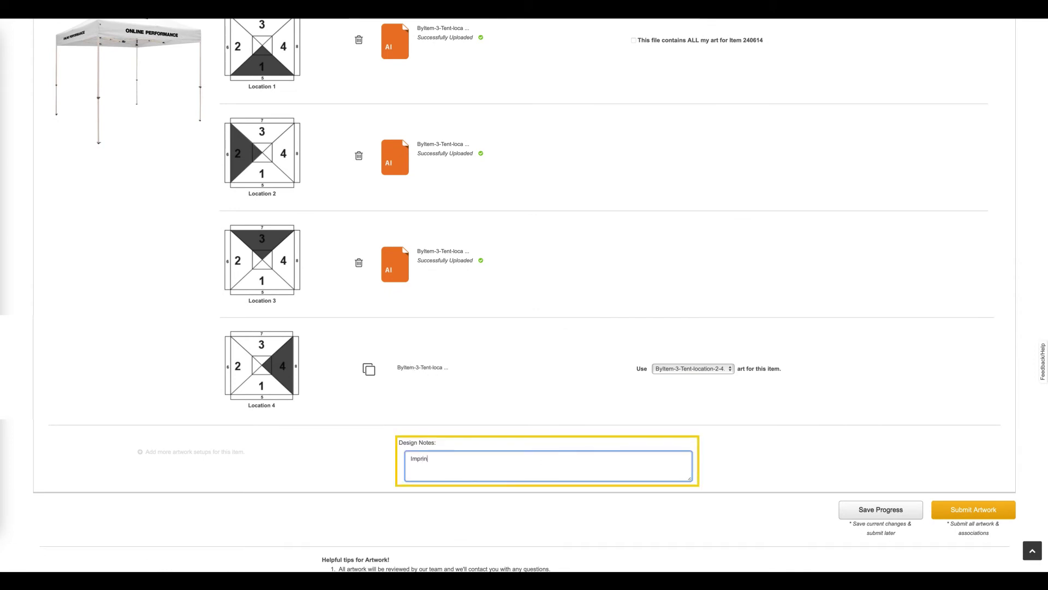
pyautogui.write('mprint locatio')
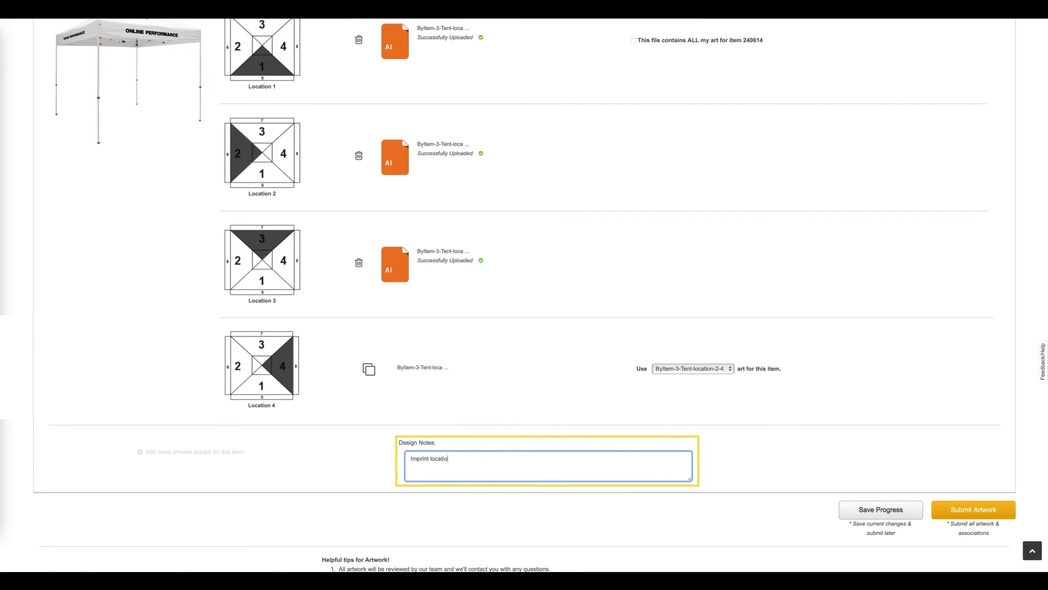
pyautogui.write('ns 1 and')
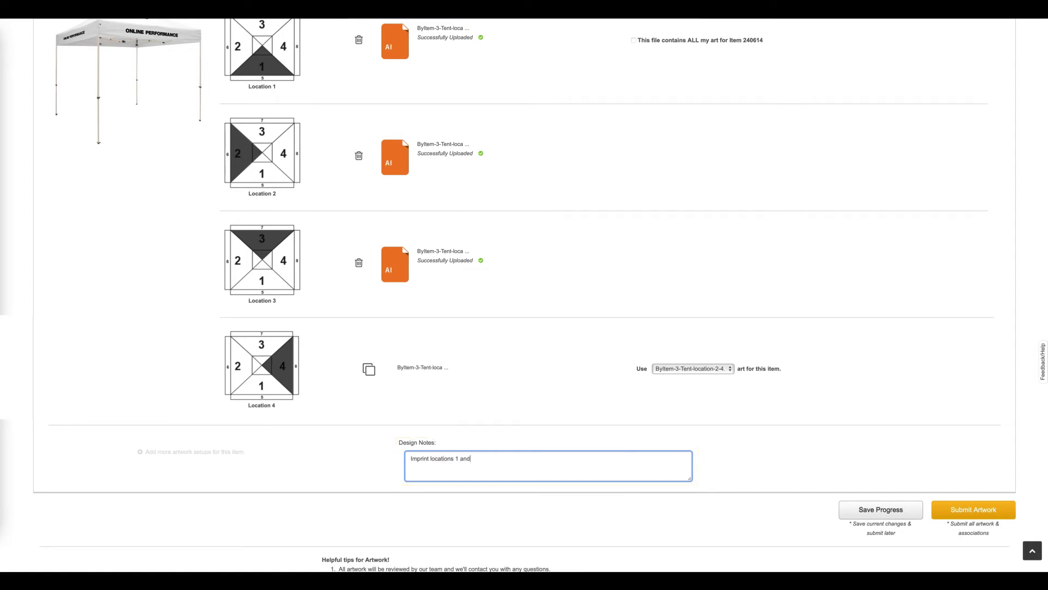
pyautogui.write(' 3 have ma')
pyautogui.write('ions 2 and 4 have matching art.')
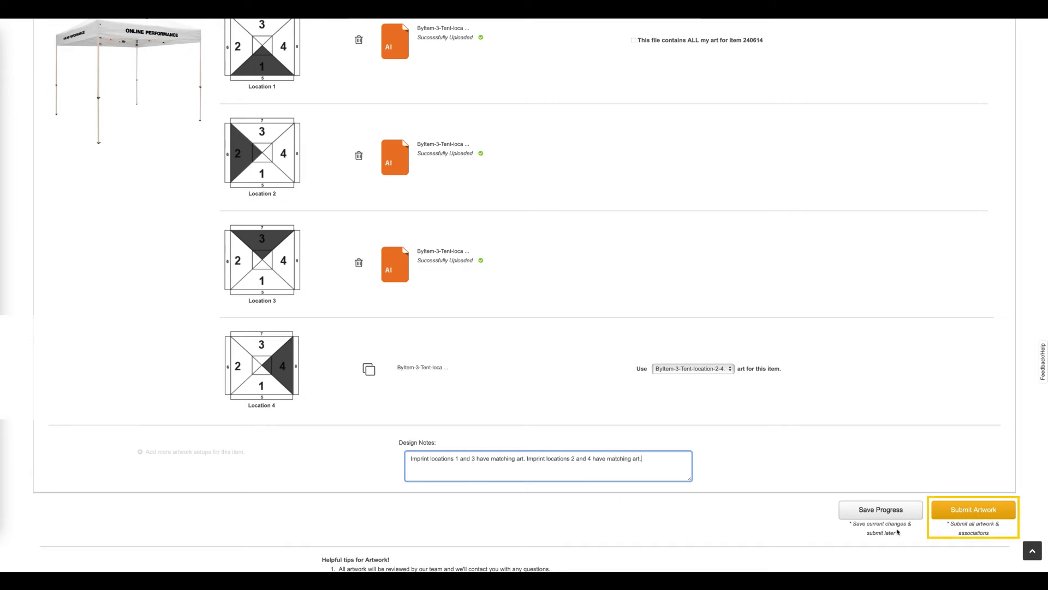
pyautogui.click(959, 510)
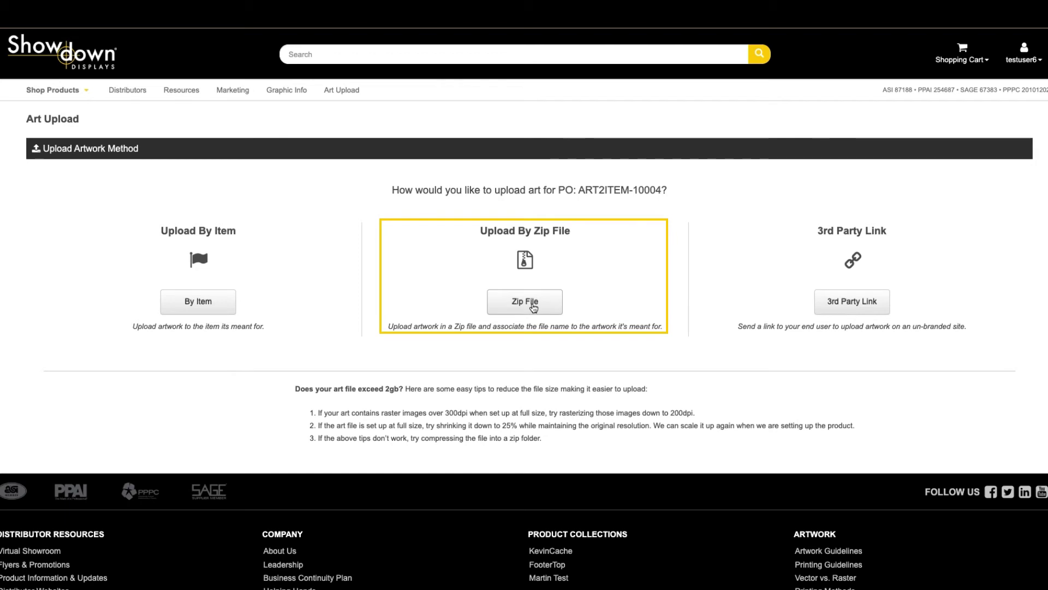
# Upload Zip-Geo.zip as a zip file of artwork for order ART2ITEM-10004
pyautogui.click(534, 308)
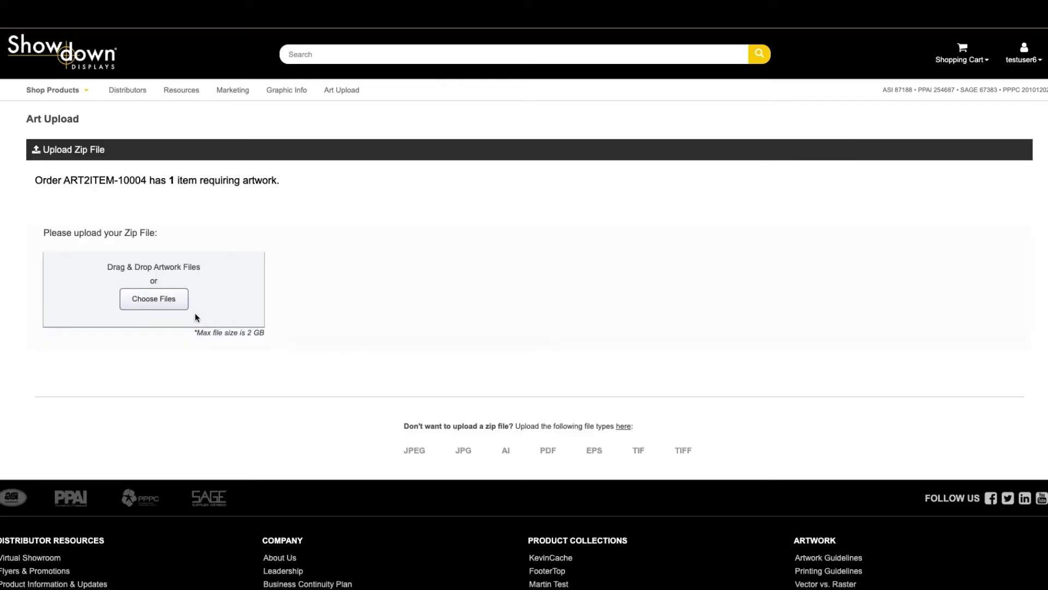
pyautogui.click(158, 301)
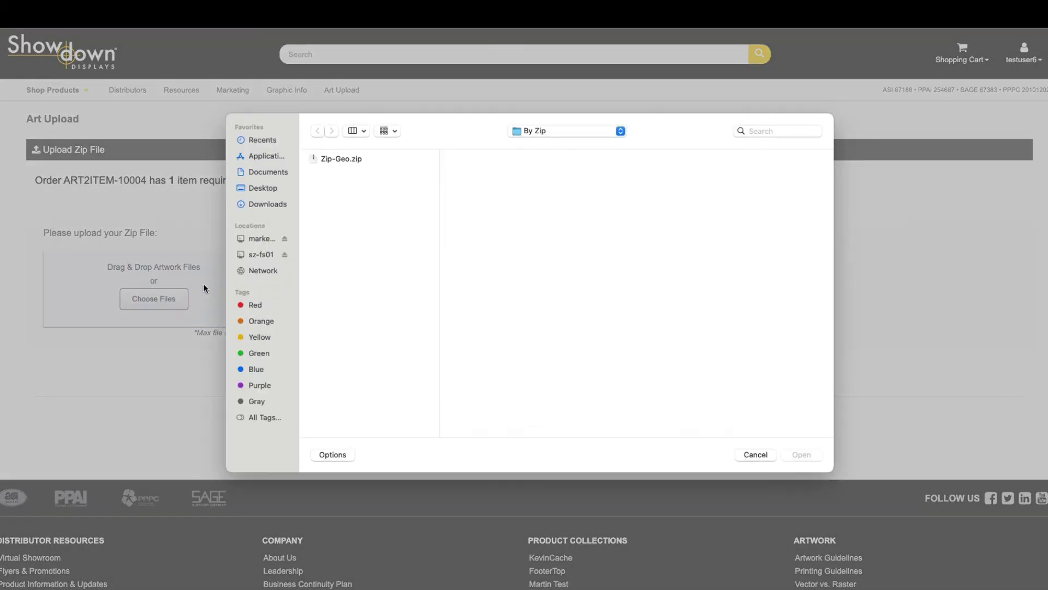
pyautogui.click(344, 159)
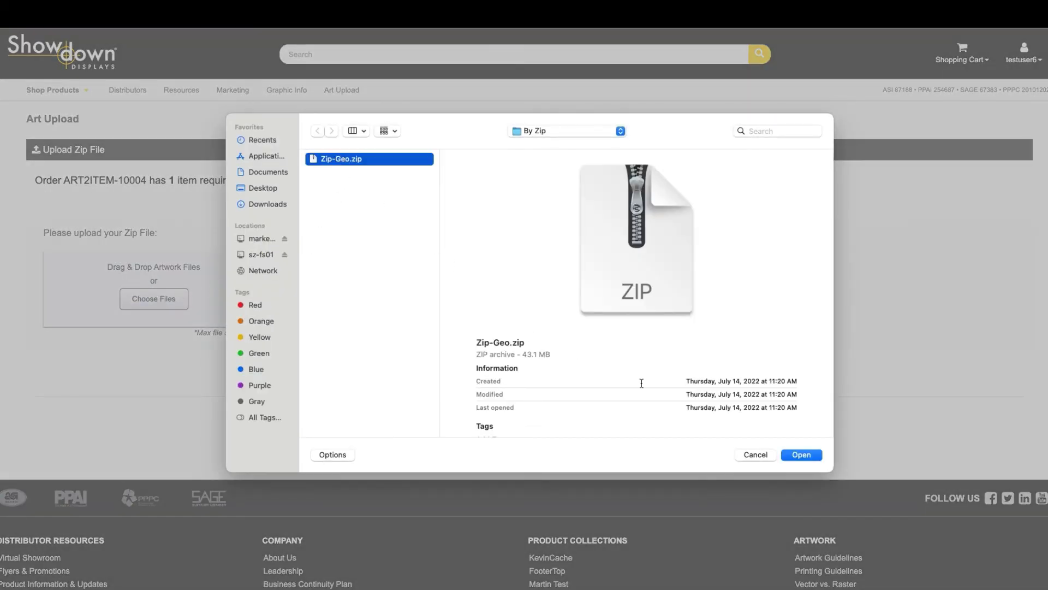
pyautogui.click(801, 455)
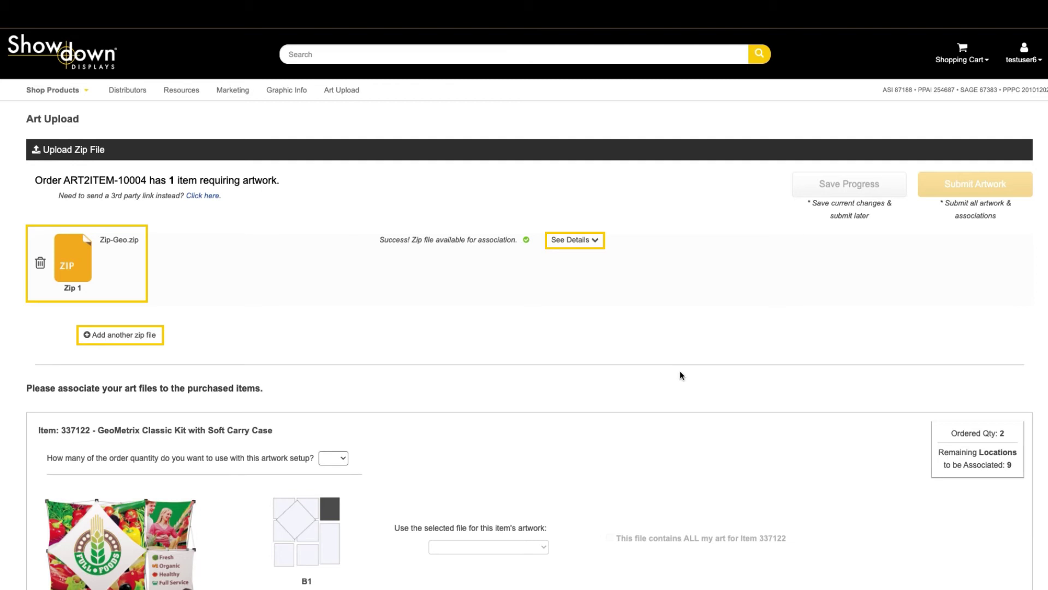
# Set the art setup quantity to 1 and assign Zip-Geo-All.pdf to B1 as all the art for item 337122
pyautogui.scroll(-6, 679, 375)
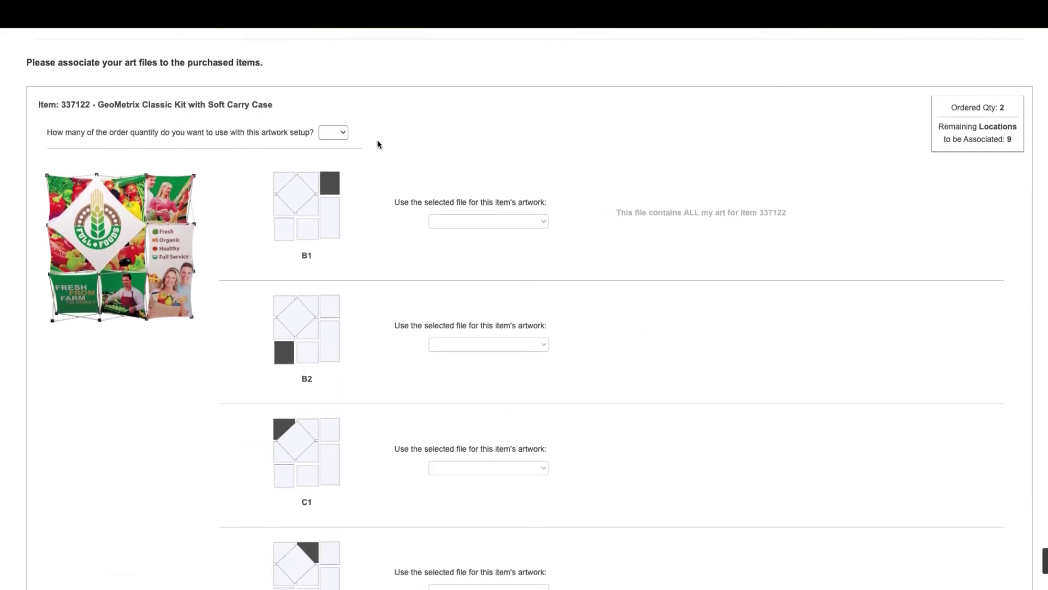
pyautogui.click(339, 133)
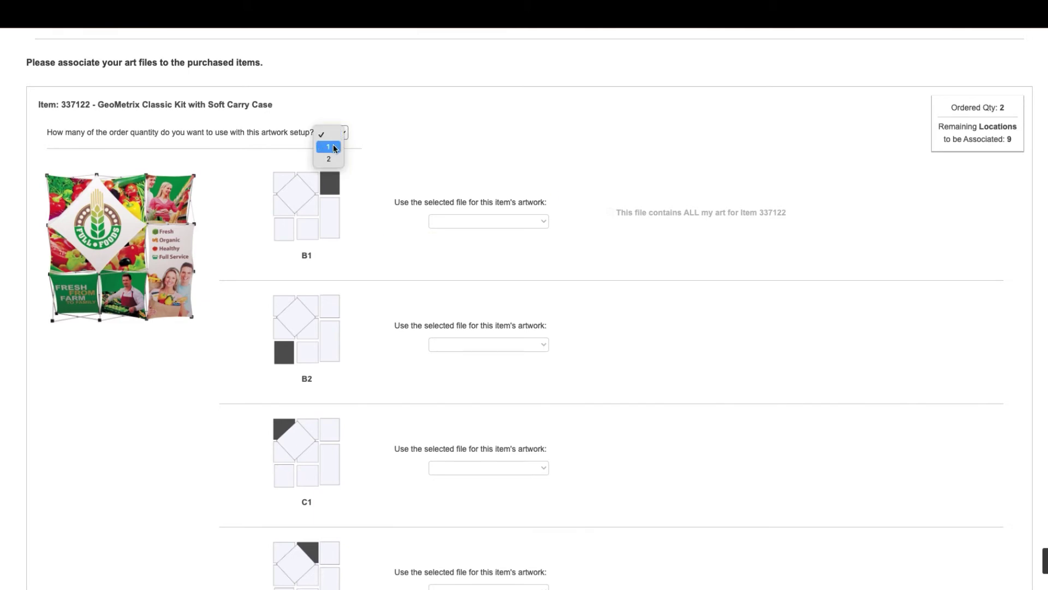
pyautogui.click(335, 148)
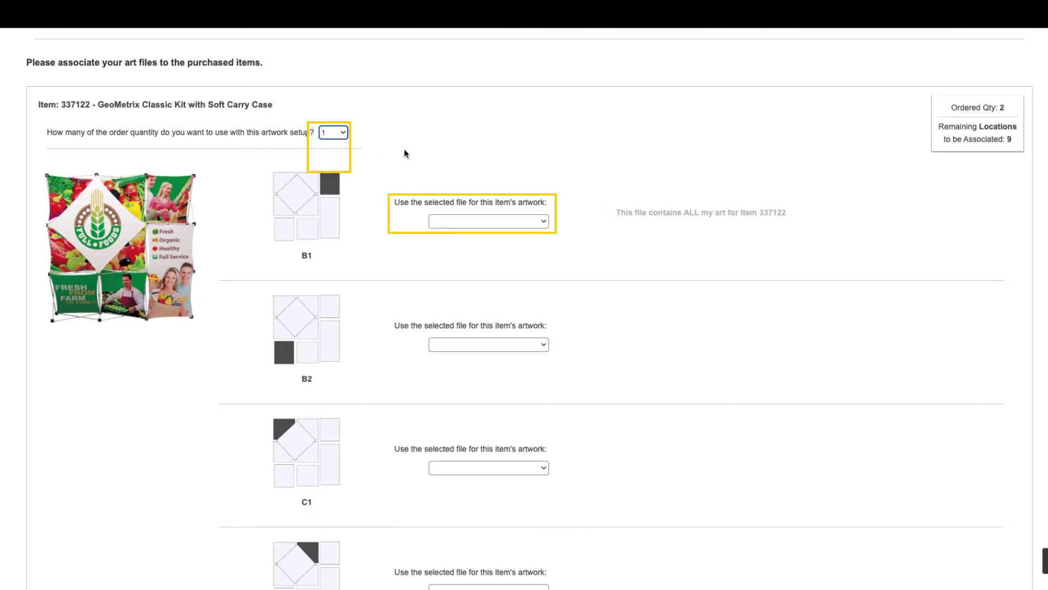
pyautogui.click(543, 223)
pyautogui.click(494, 236)
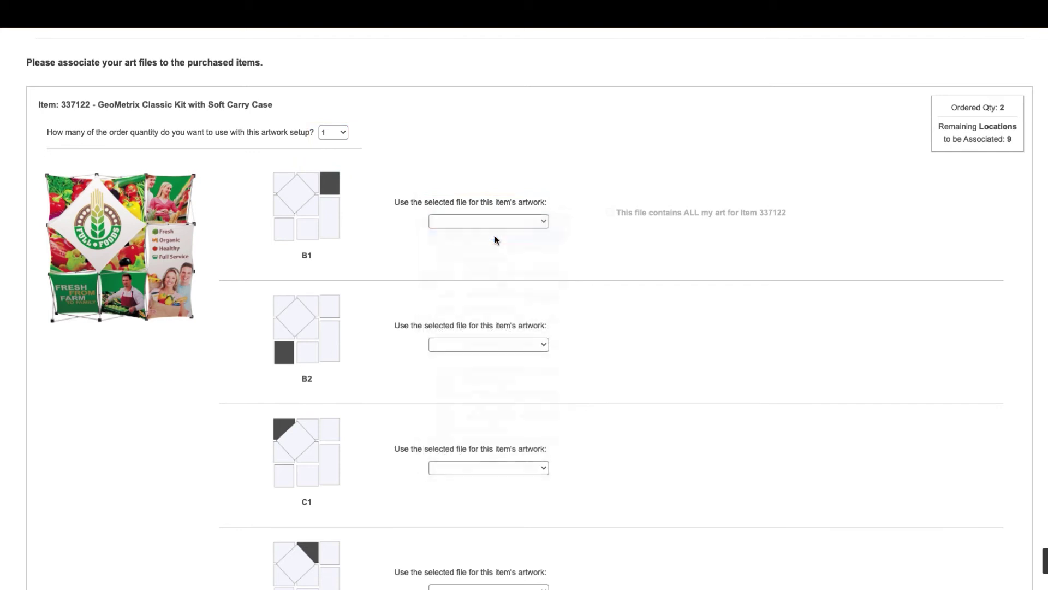
pyautogui.click(610, 213)
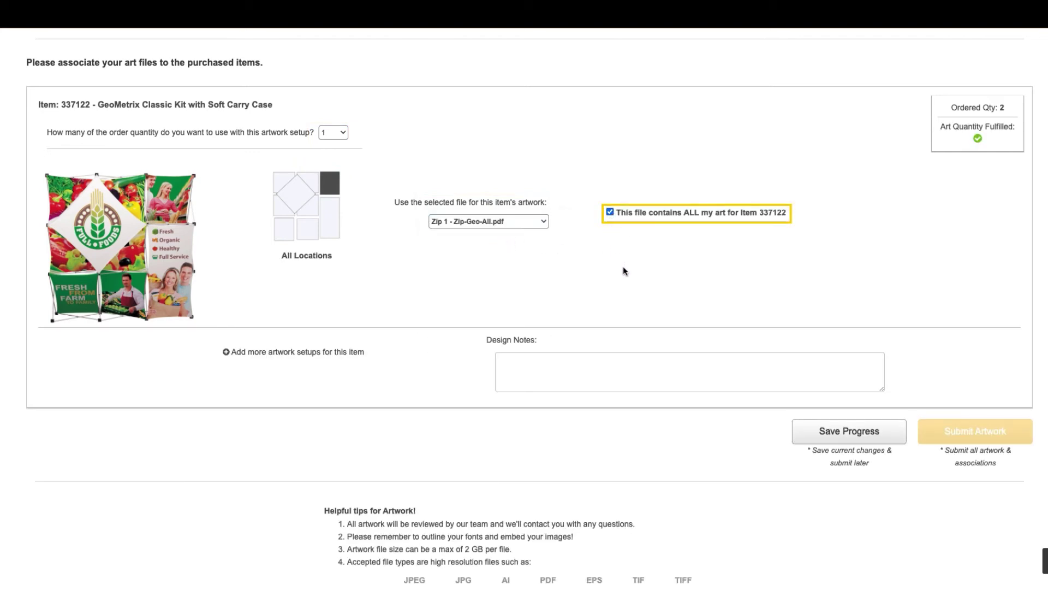
# Add Art Setup #2 for the kit with a quantity of 1
pyautogui.click(226, 353)
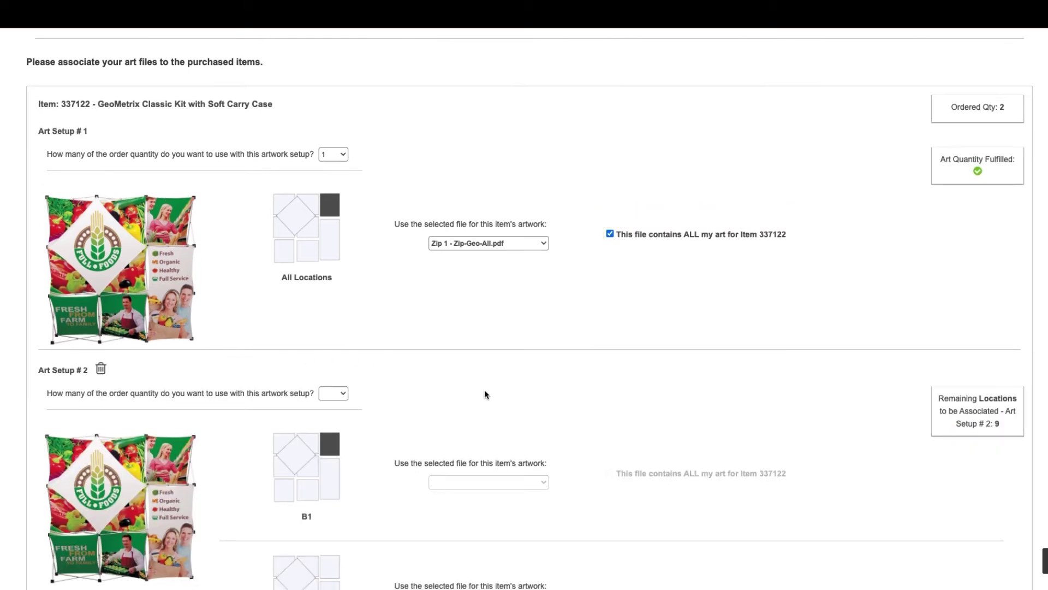
pyautogui.scroll(-3, 485, 392)
pyautogui.click(339, 301)
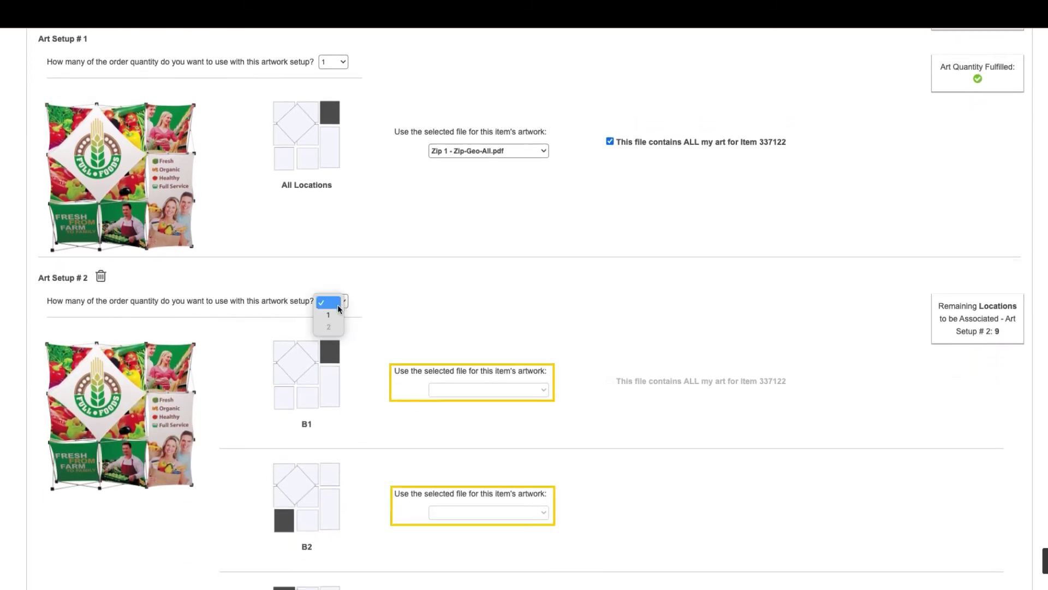
pyautogui.click(334, 316)
pyautogui.scroll(-3, 598, 358)
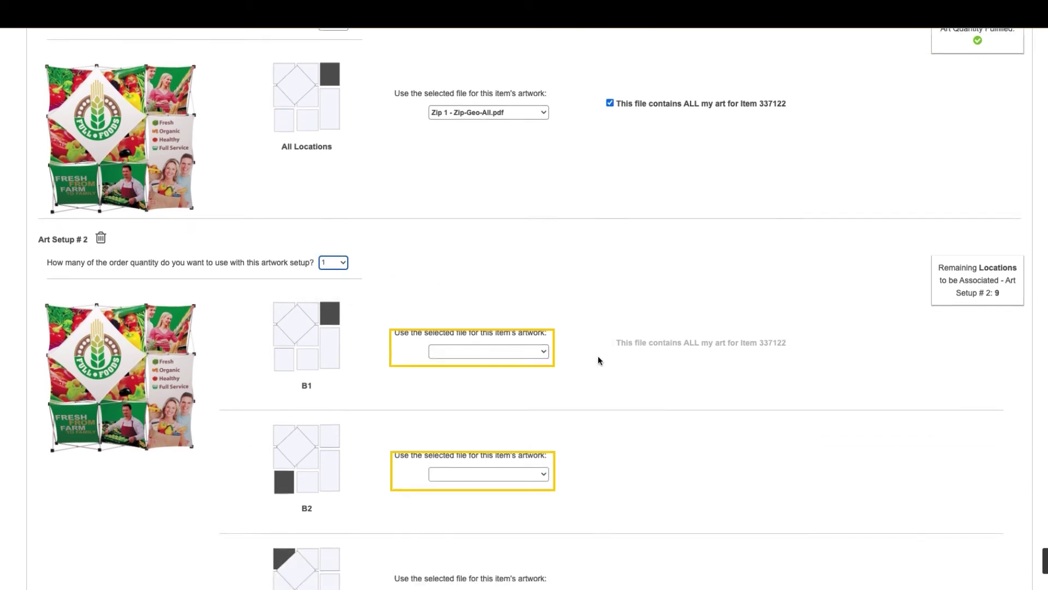
# In Art Setup #2, assign Zip-Geo-B1.pdf to B1, Zip-Geo-B2.pdf to B2 and Zip-Geo-C1.pdf to C1
pyautogui.click(542, 258)
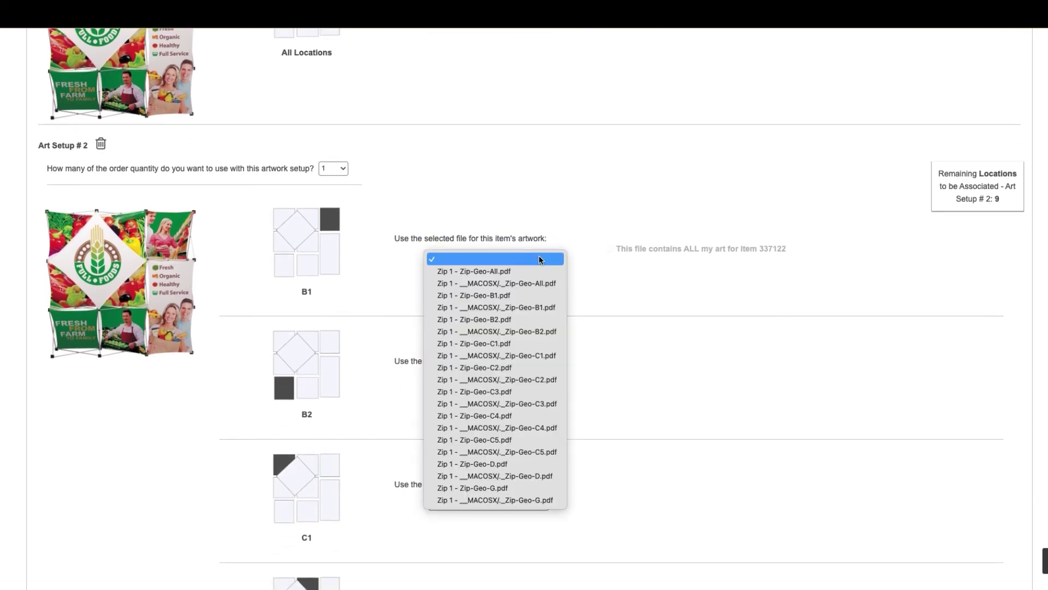
pyautogui.click(505, 295)
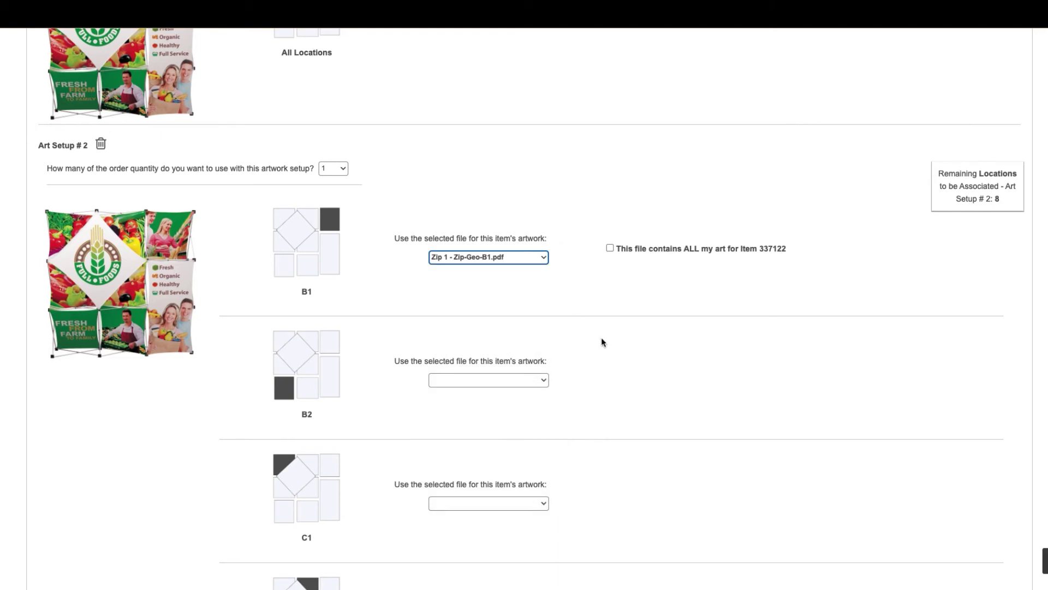
pyautogui.scroll(-1, 606, 344)
pyautogui.scroll(-1, 614, 354)
pyautogui.click(543, 252)
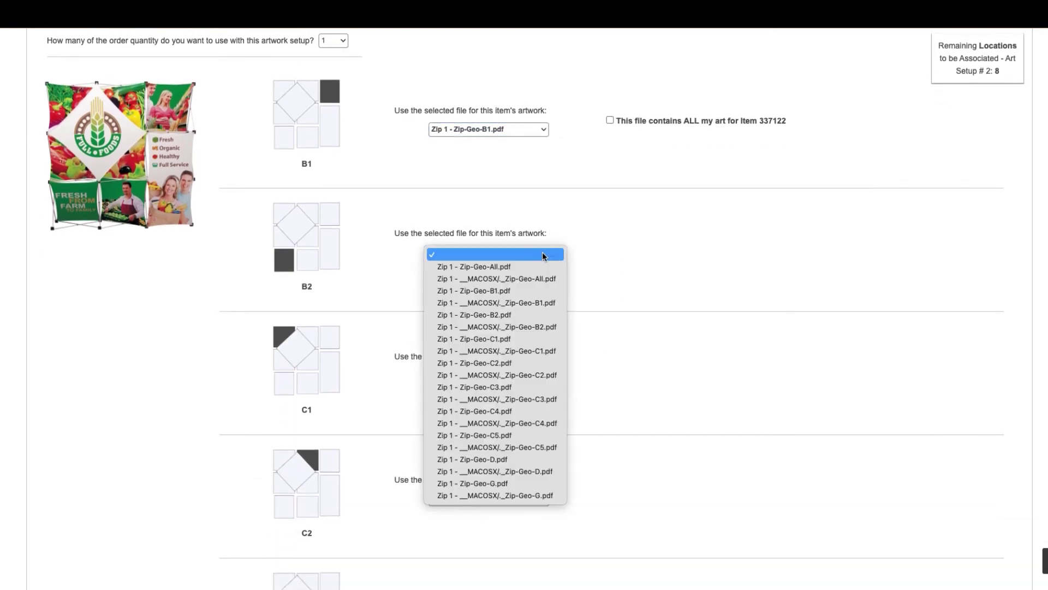
pyautogui.click(508, 315)
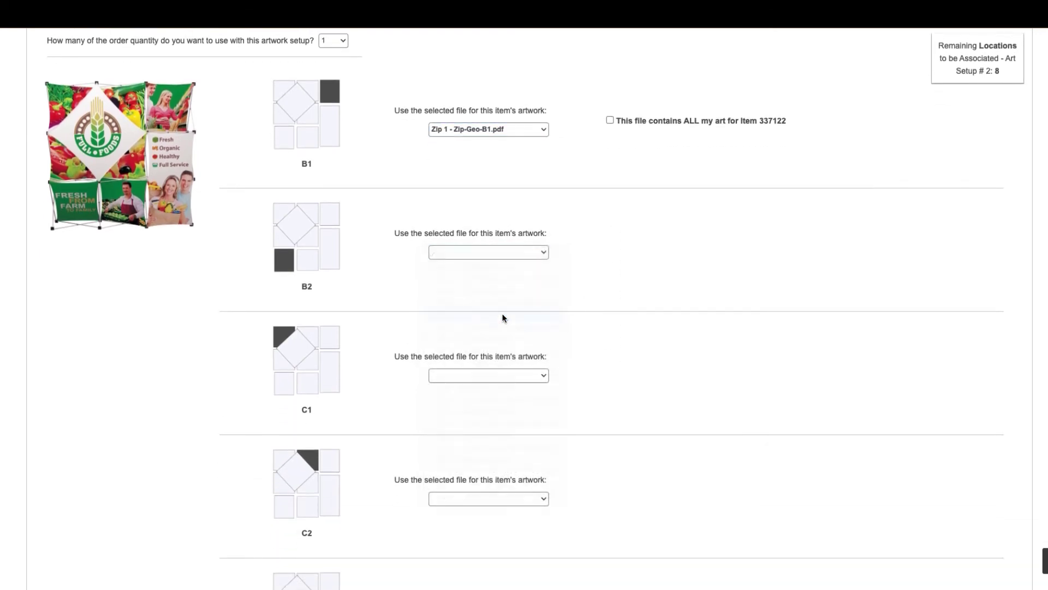
pyautogui.click(543, 376)
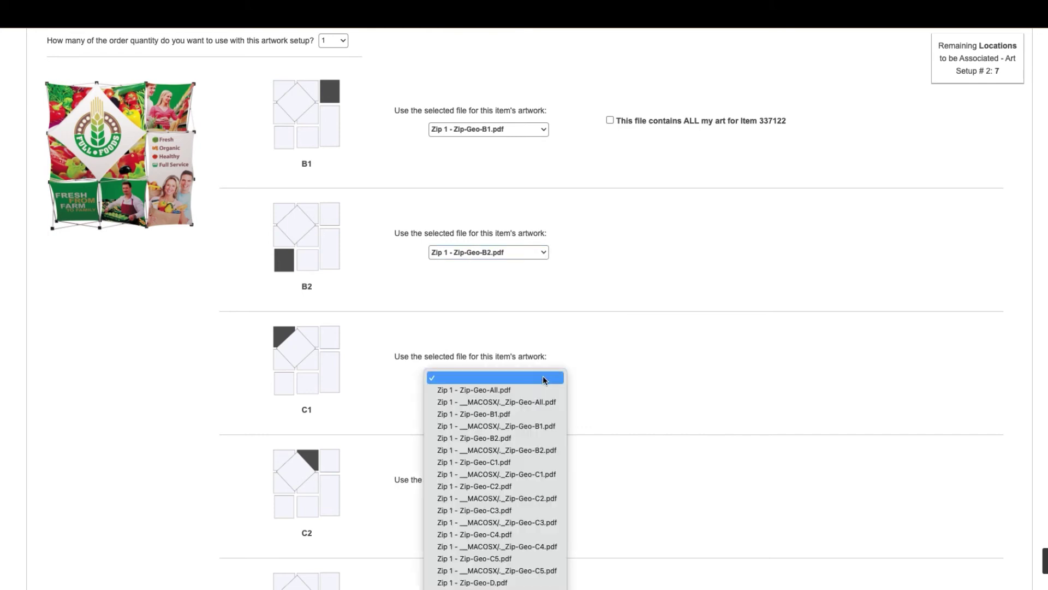
pyautogui.click(526, 463)
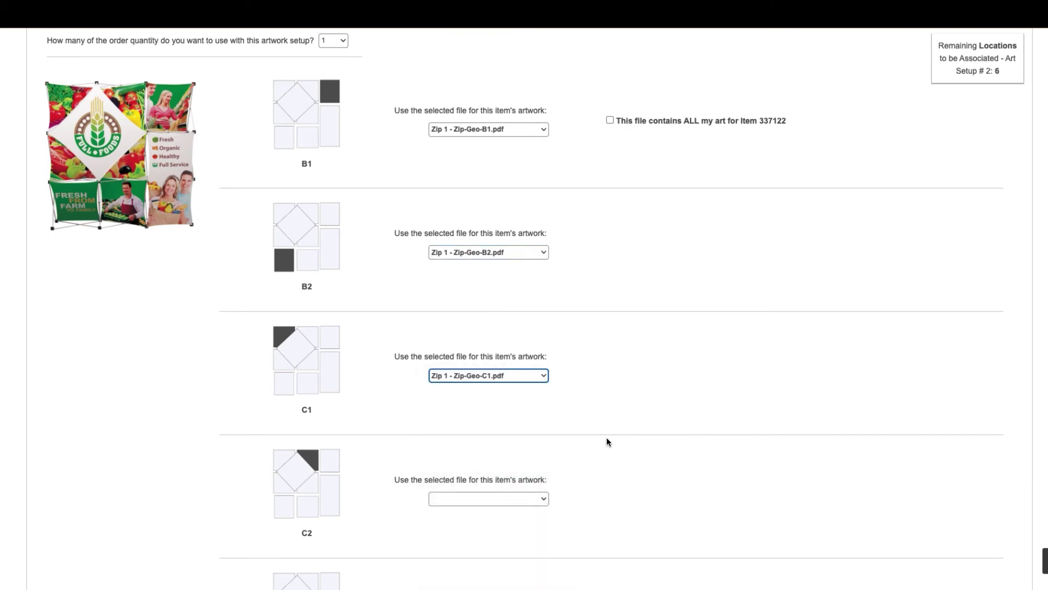
pyautogui.scroll(-2, 607, 441)
pyautogui.scroll(-3, 607, 442)
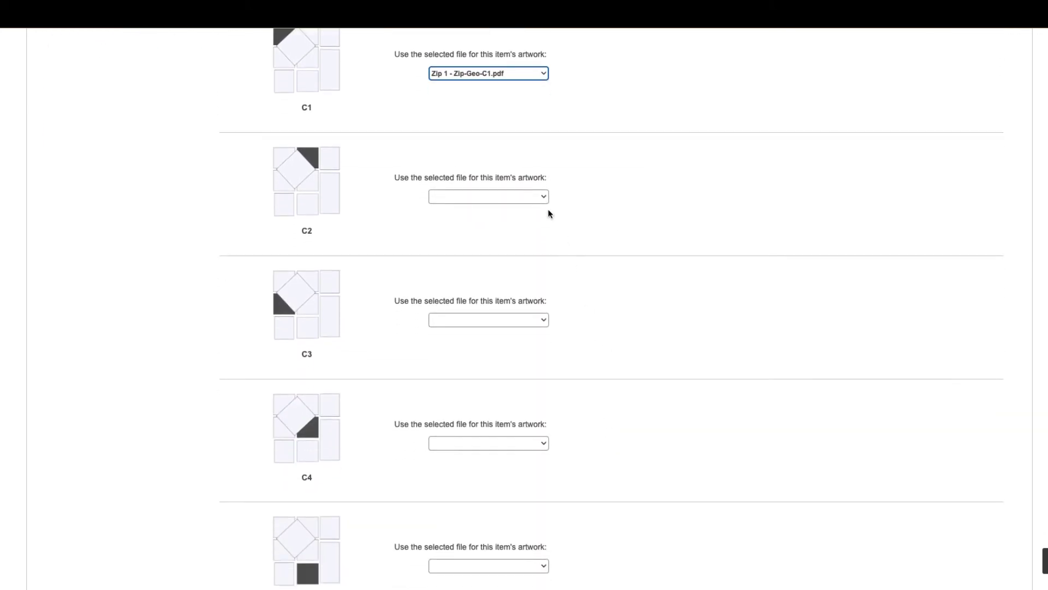
# Assign Zip-Geo-C2.pdf, Zip-Geo-C3.pdf and Zip-Geo-C4.pdf to locations C2, C3 and C4
pyautogui.click(542, 198)
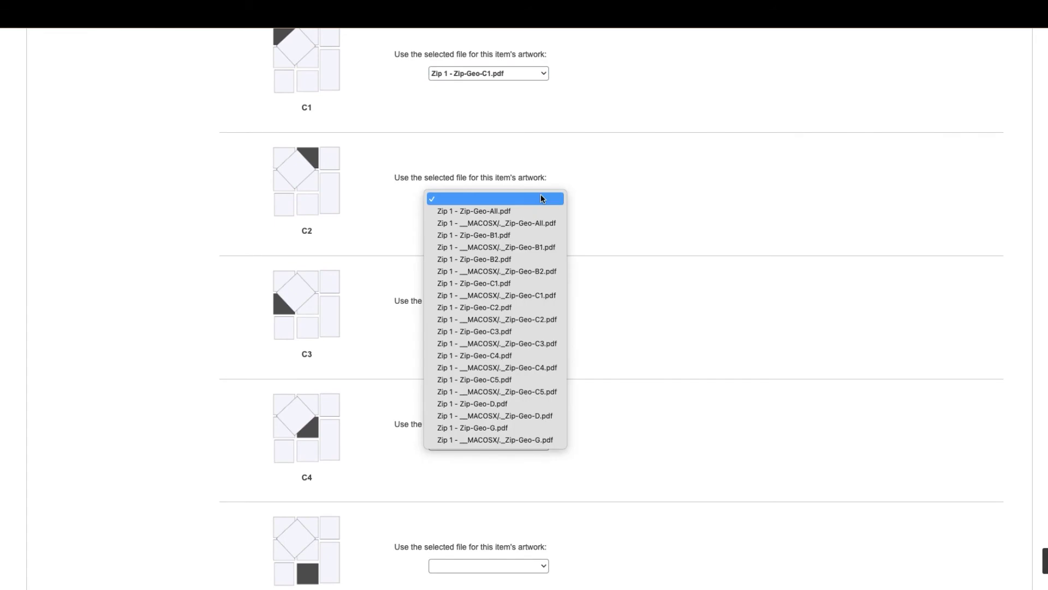
pyautogui.click(499, 307)
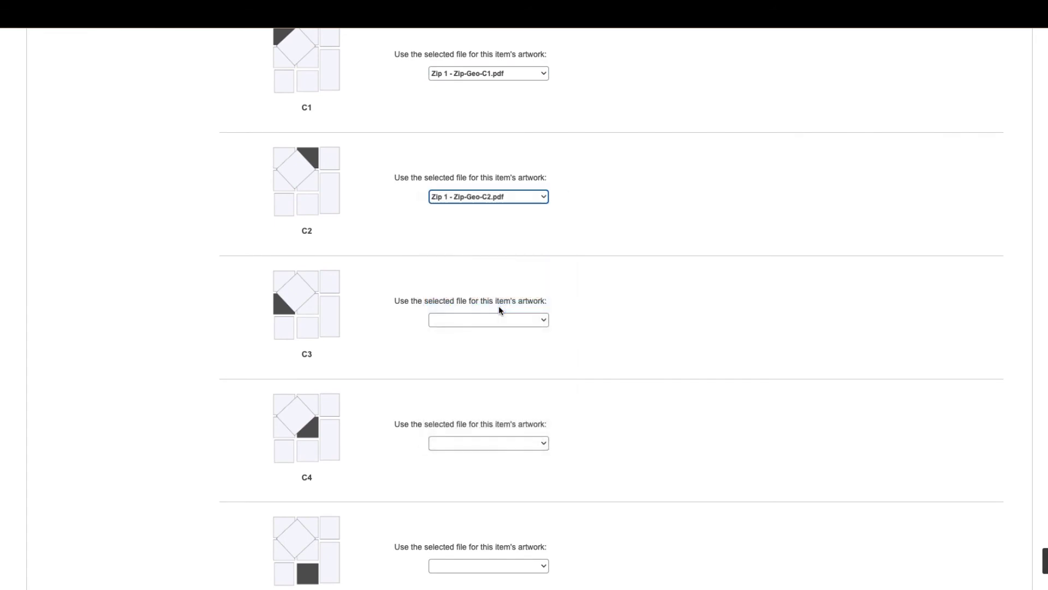
pyautogui.click(544, 319)
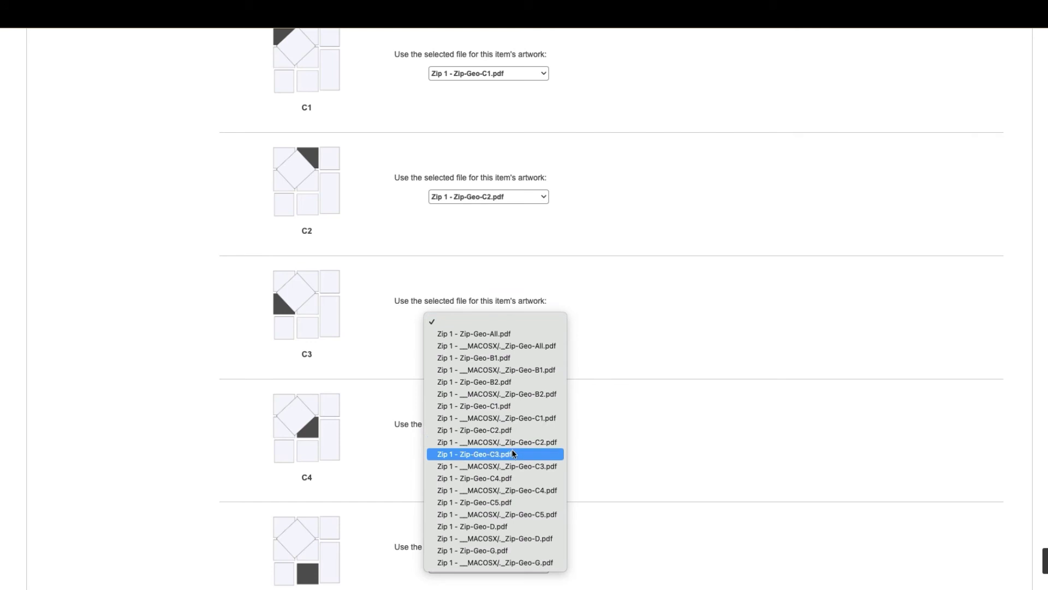
pyautogui.click(504, 456)
pyautogui.scroll(-5, 641, 428)
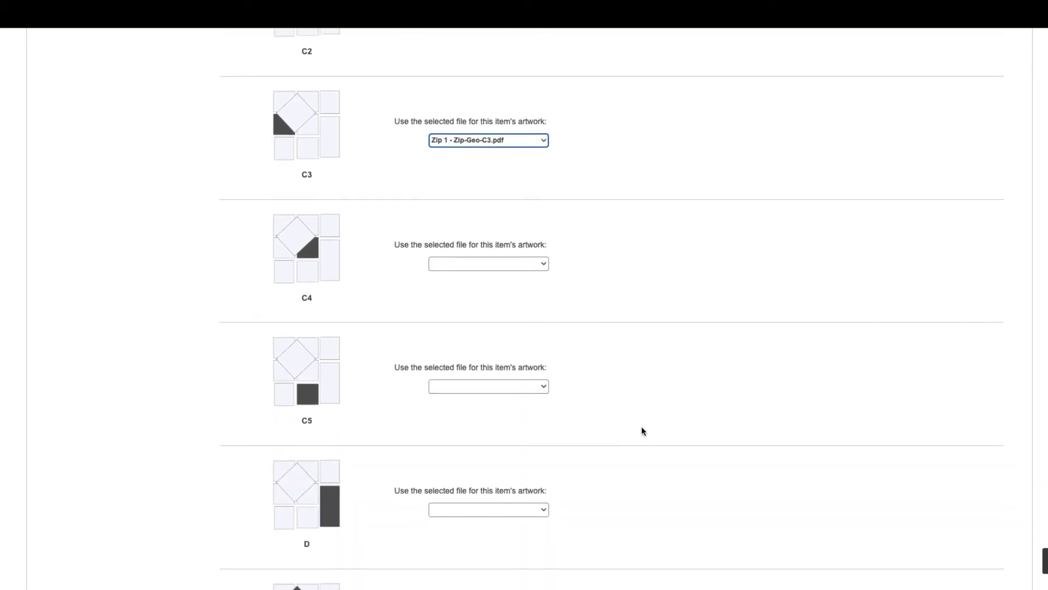
pyautogui.click(544, 209)
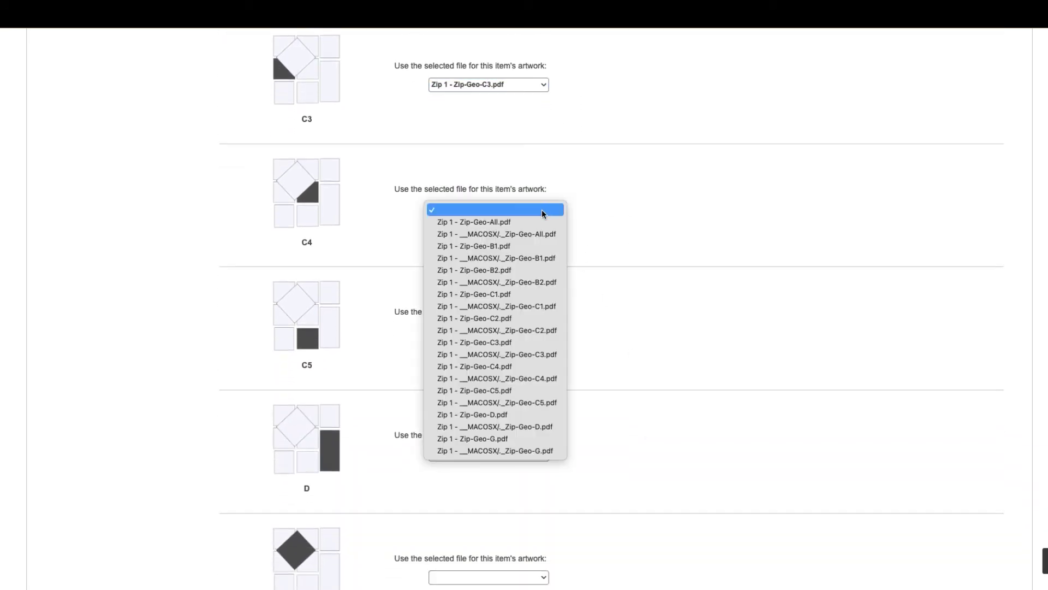
pyautogui.click(500, 367)
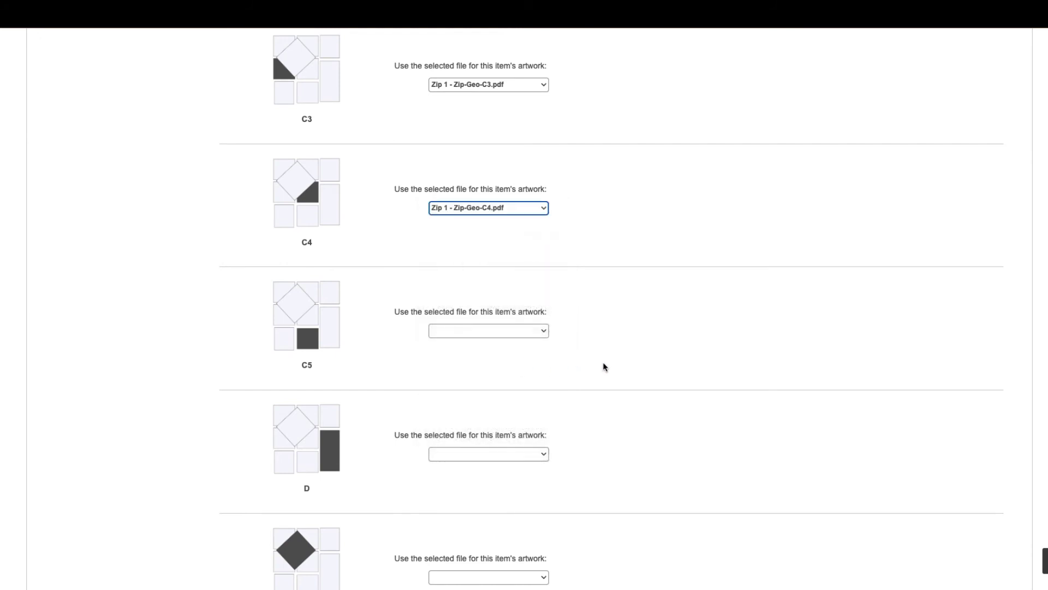
pyautogui.scroll(-2, 599, 367)
# Assign Zip-Geo-C5.pdf, Zip-Geo-D.pdf and Zip-Geo-G.pdf to locations C5, D and G
pyautogui.click(543, 260)
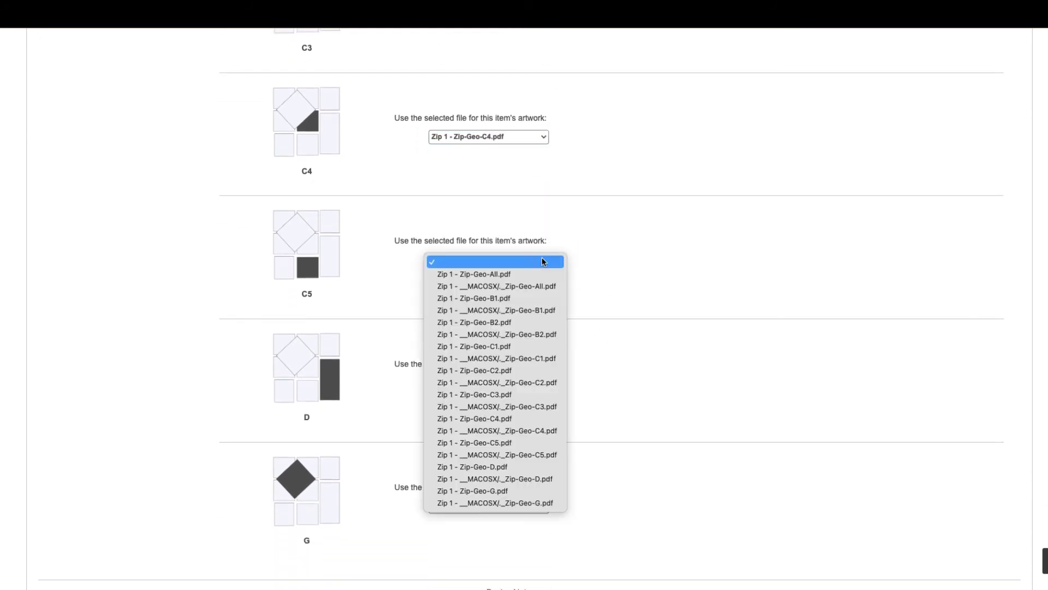
pyautogui.click(505, 440)
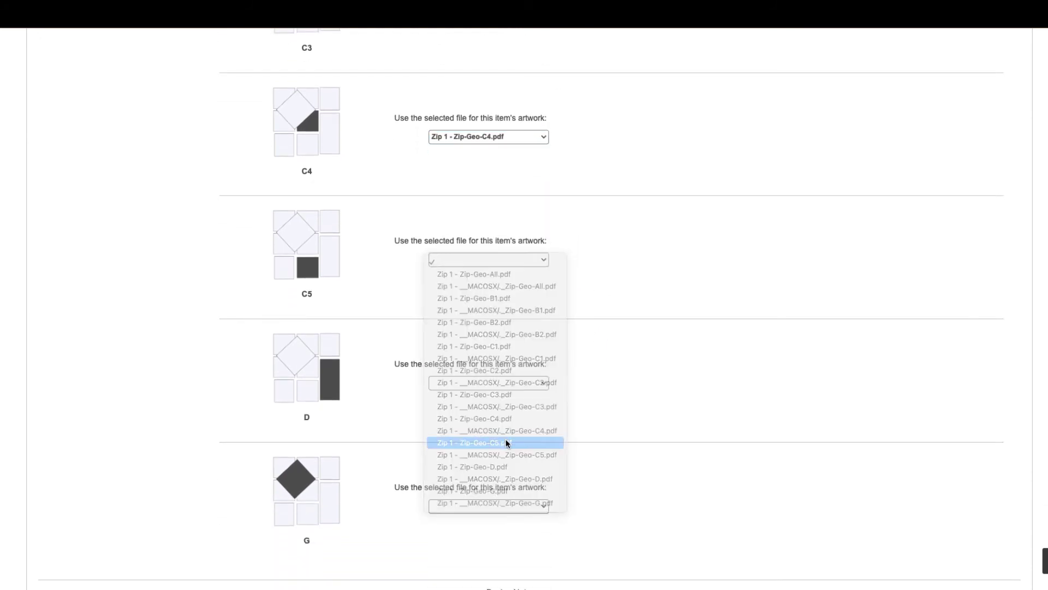
pyautogui.scroll(-4, 664, 394)
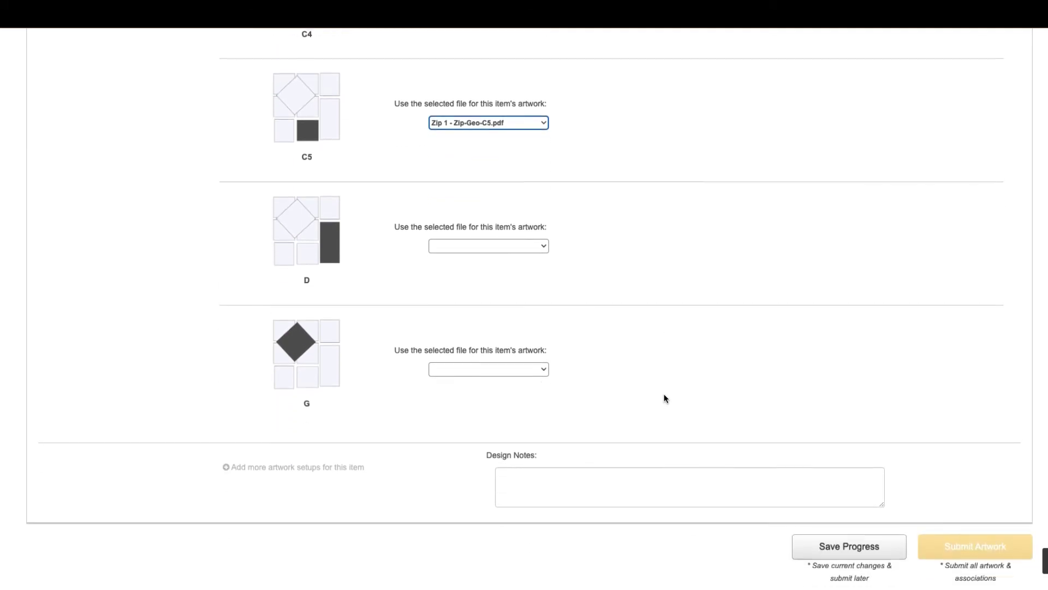
pyautogui.click(536, 239)
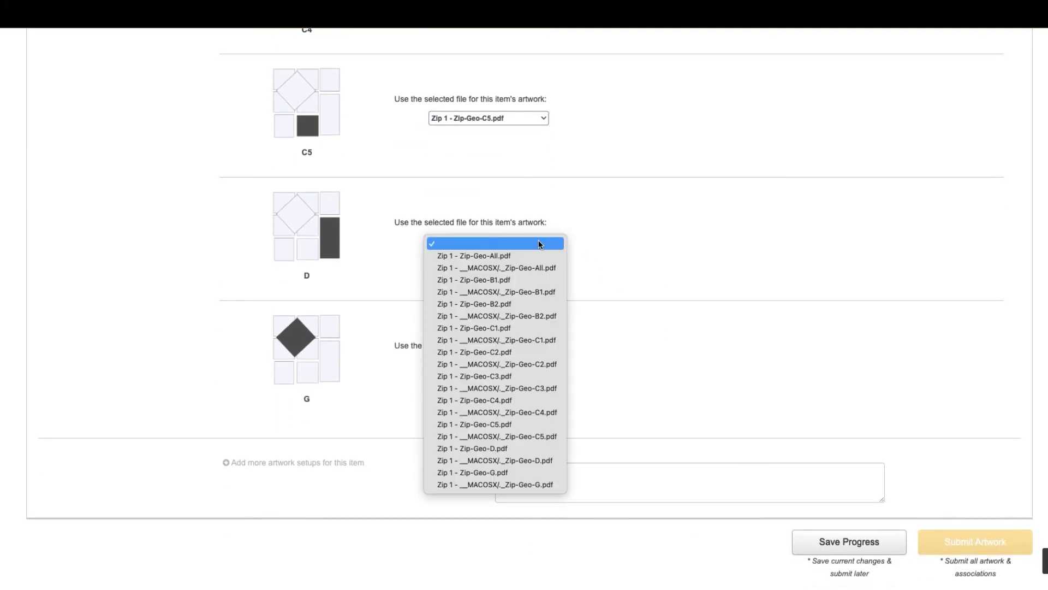
pyautogui.click(499, 449)
pyautogui.scroll(-2, 550, 423)
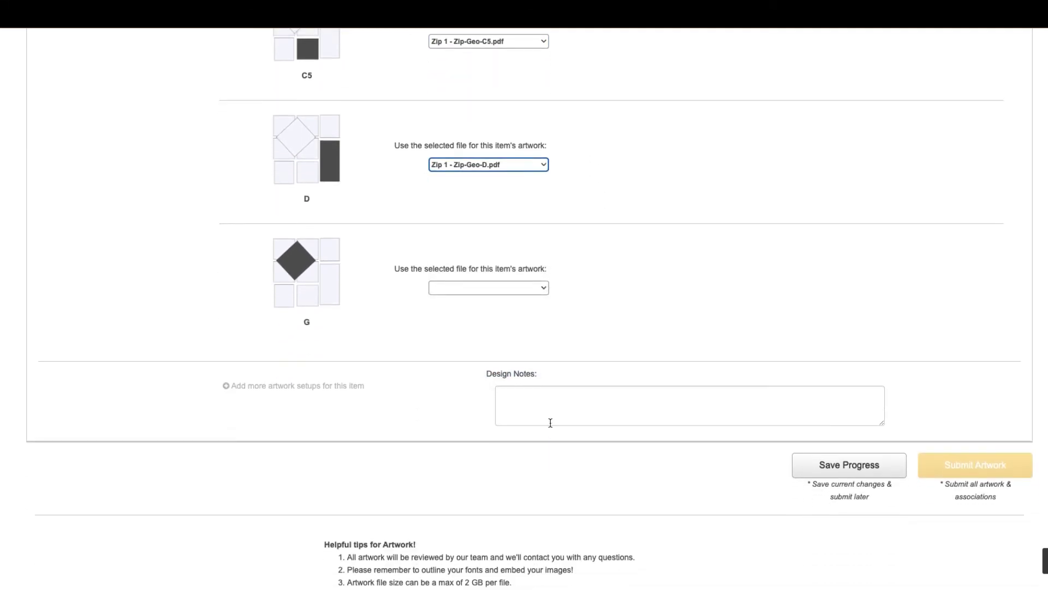
pyautogui.click(540, 290)
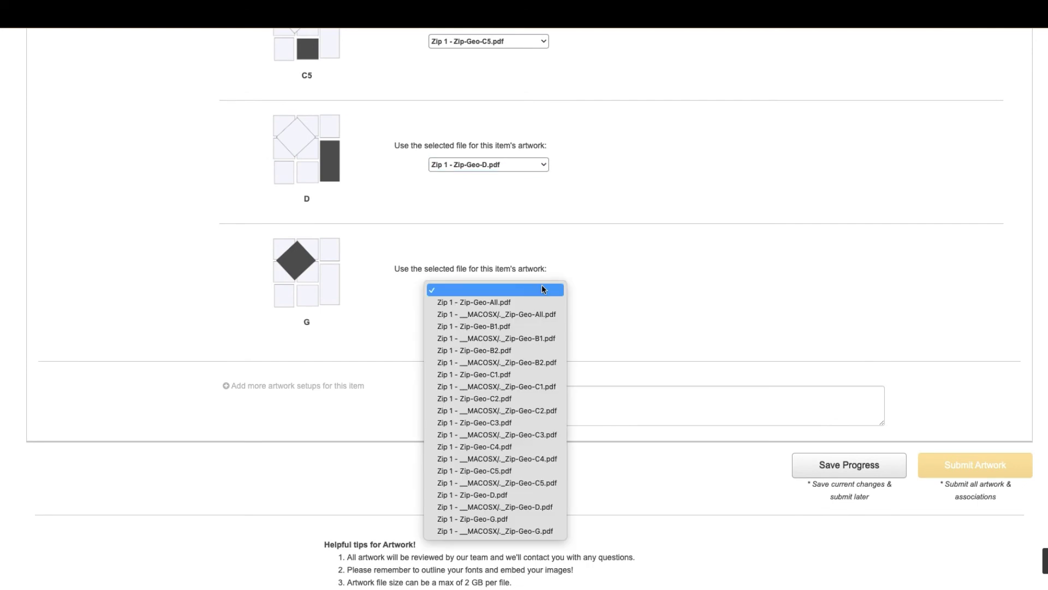
pyautogui.click(499, 519)
pyautogui.scroll(-2, 644, 328)
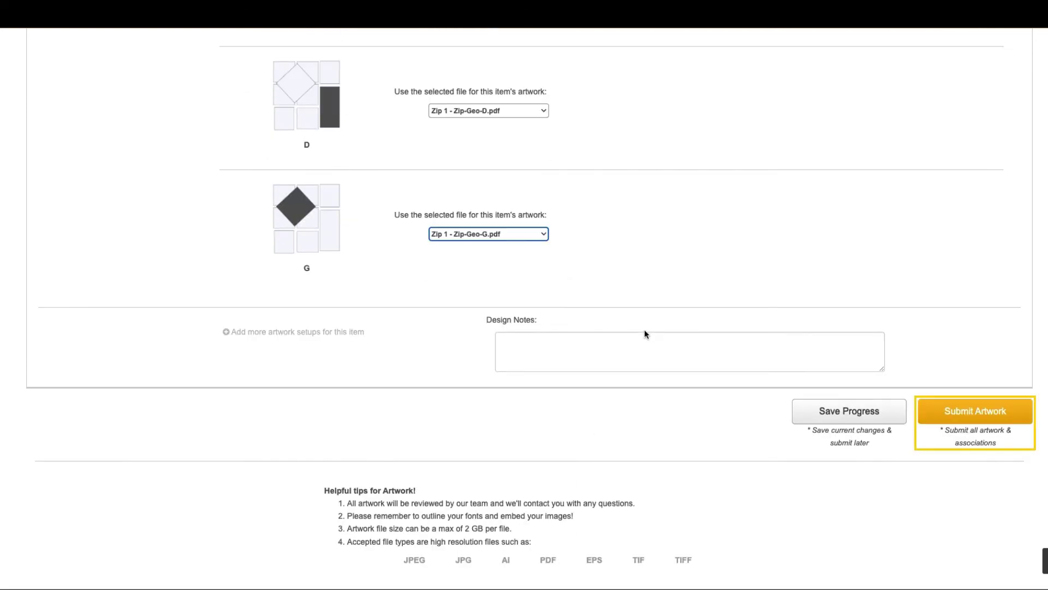
# Submit the ART2ITEM-10004 artwork associations and choose the 3rd Party Link method for Art2Item-10006
pyautogui.click(958, 413)
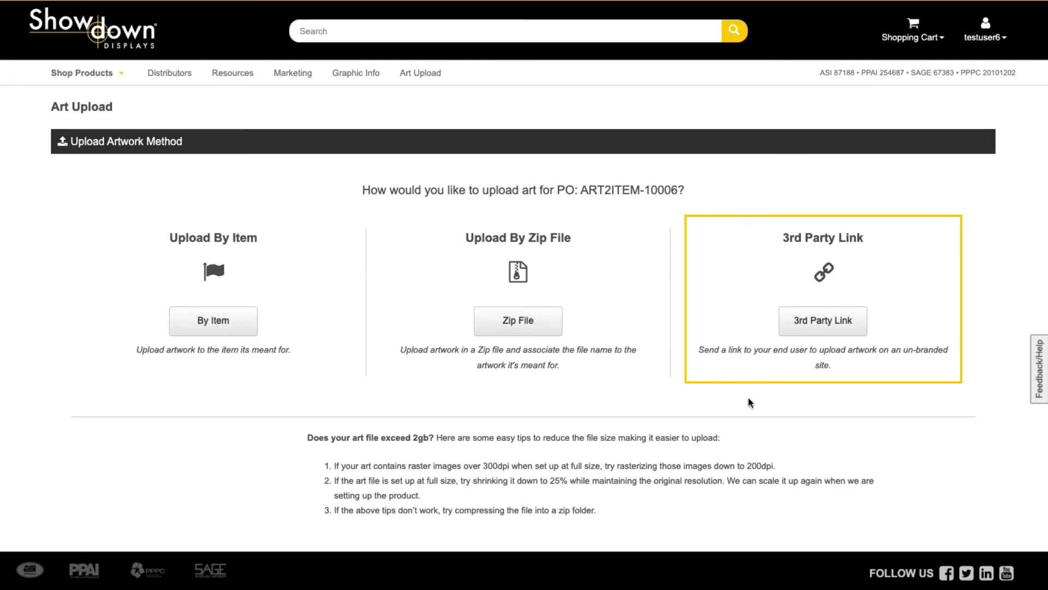
pyautogui.click(829, 323)
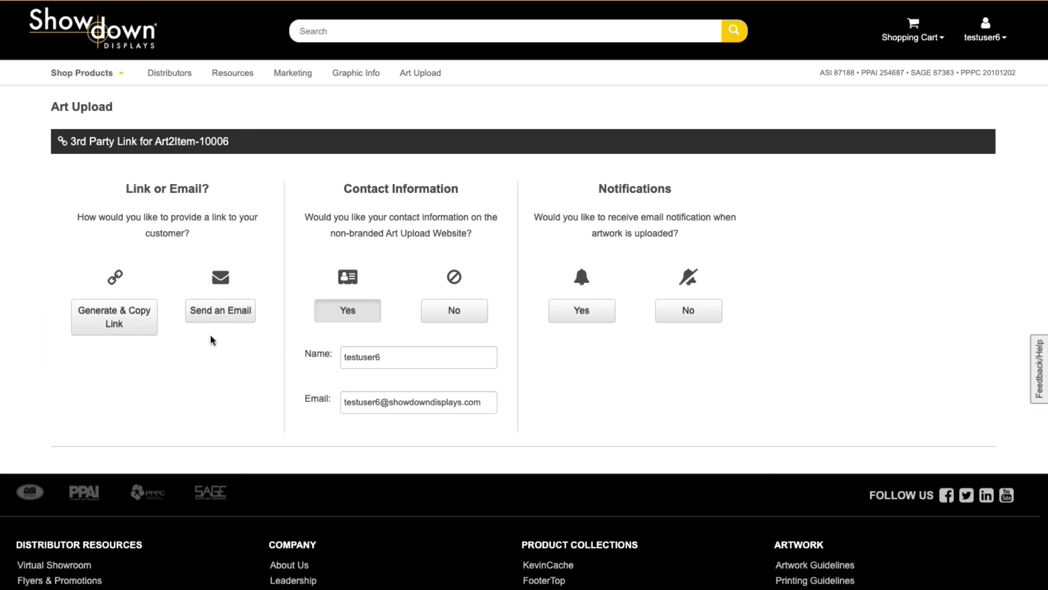
# Email the Art2Item-10006 upload link to the recipient, then choose Generate & Copy Link for Art2Item-10005
pyautogui.click(216, 315)
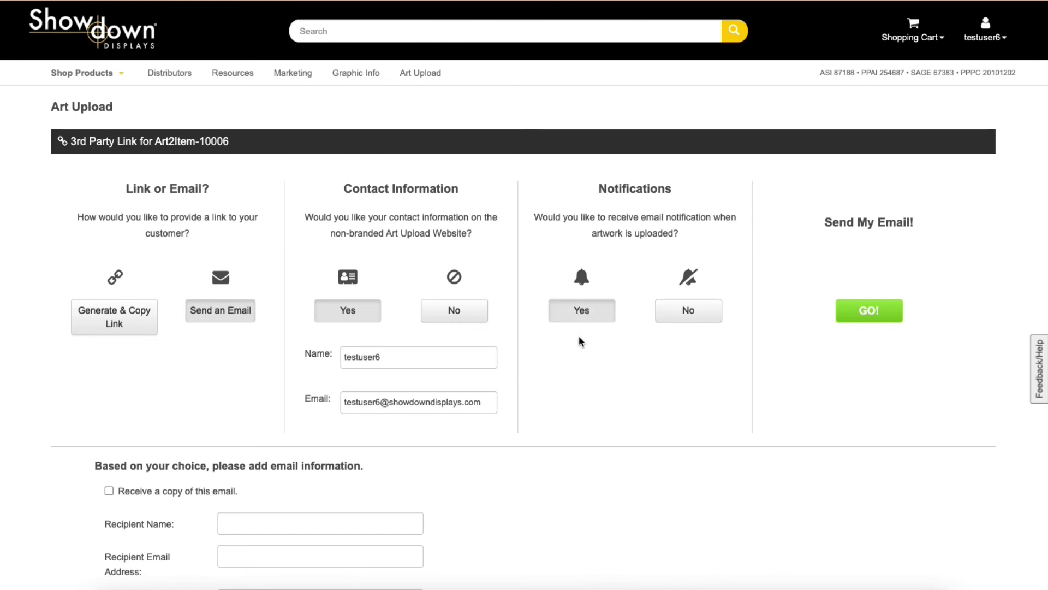
pyautogui.scroll(-5, 569, 374)
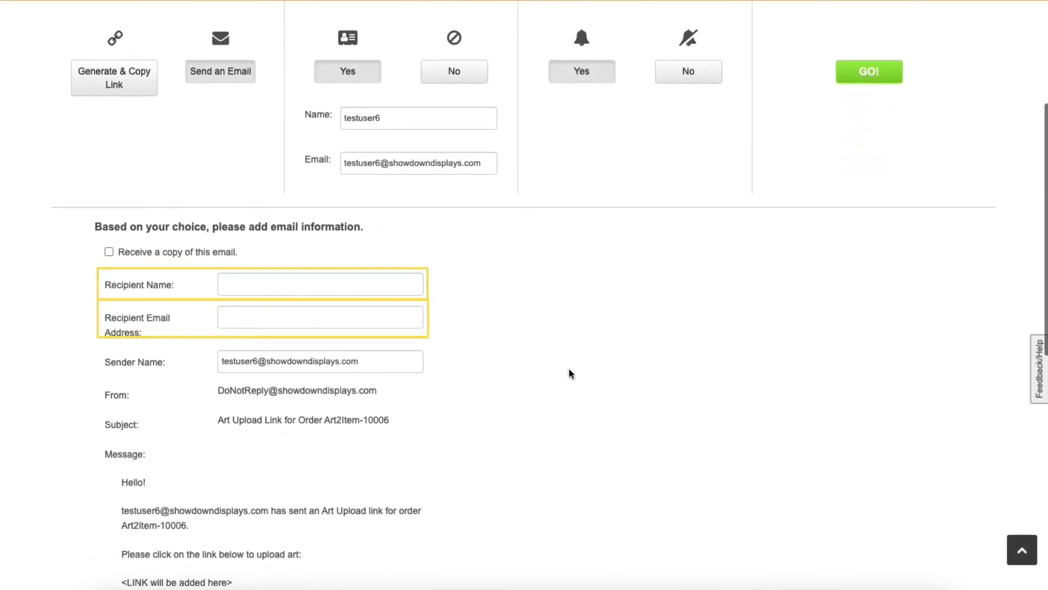
pyautogui.scroll(-1, 569, 374)
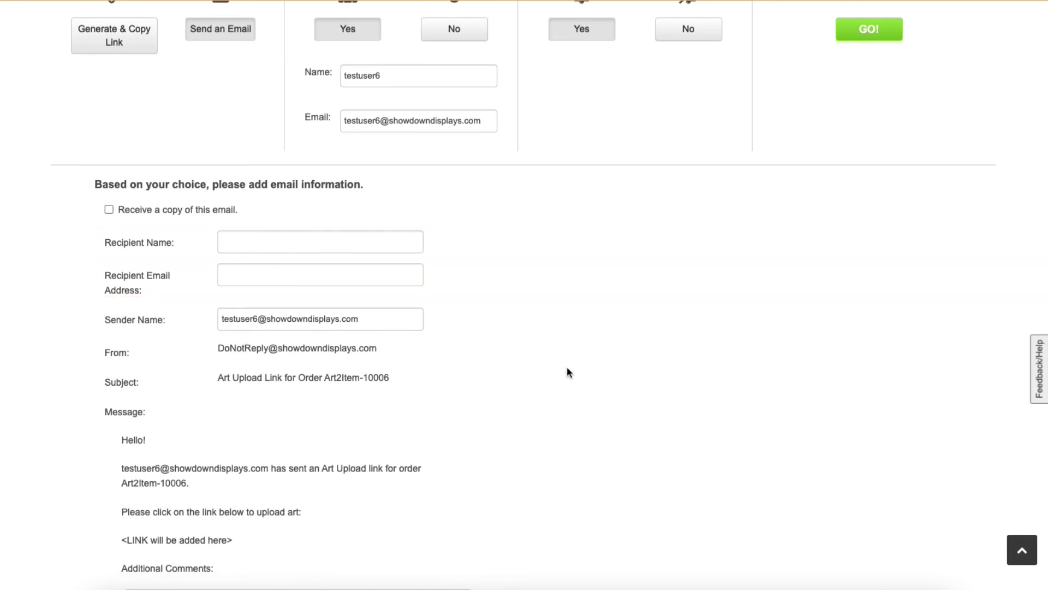
pyautogui.scroll(-3, 500, 380)
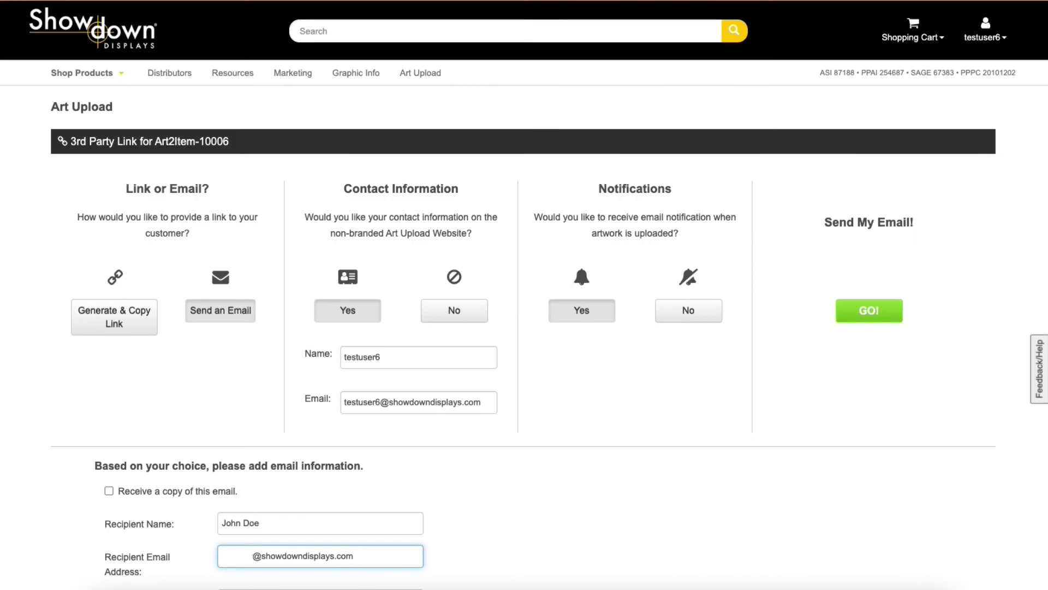
pyautogui.press('Return')
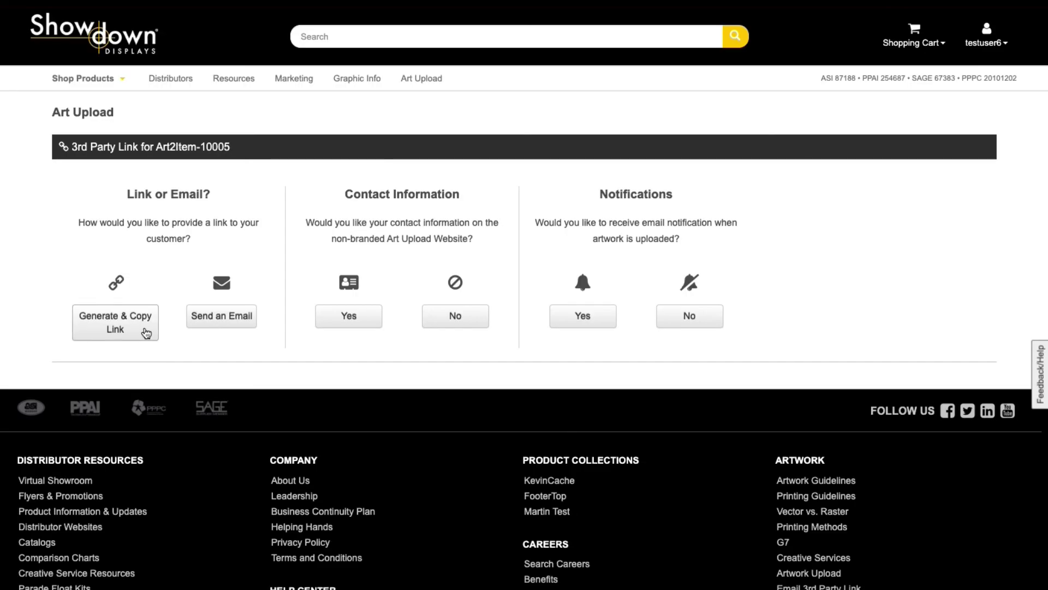
pyautogui.click(139, 332)
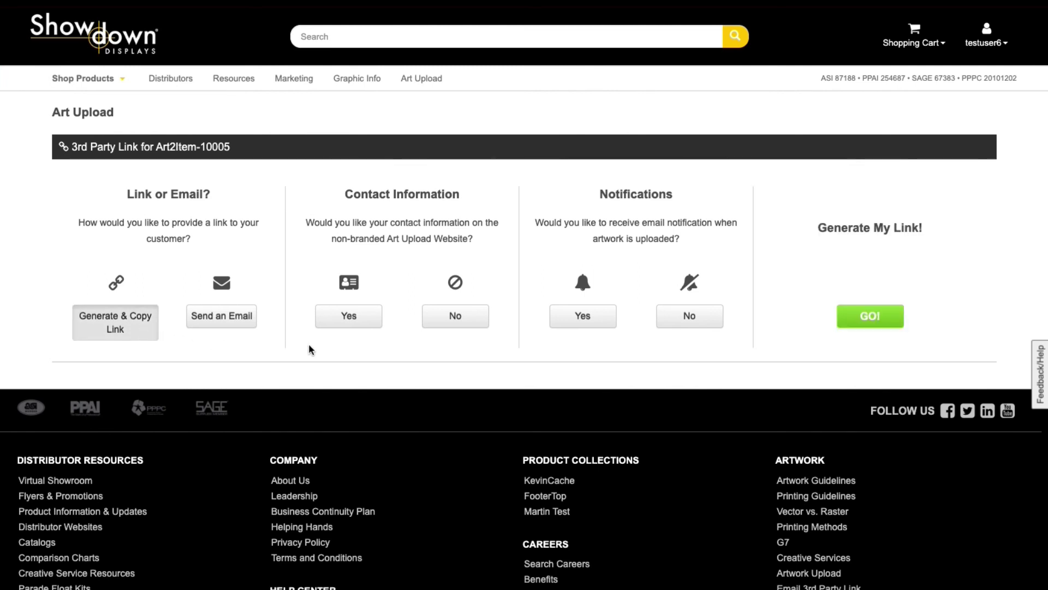